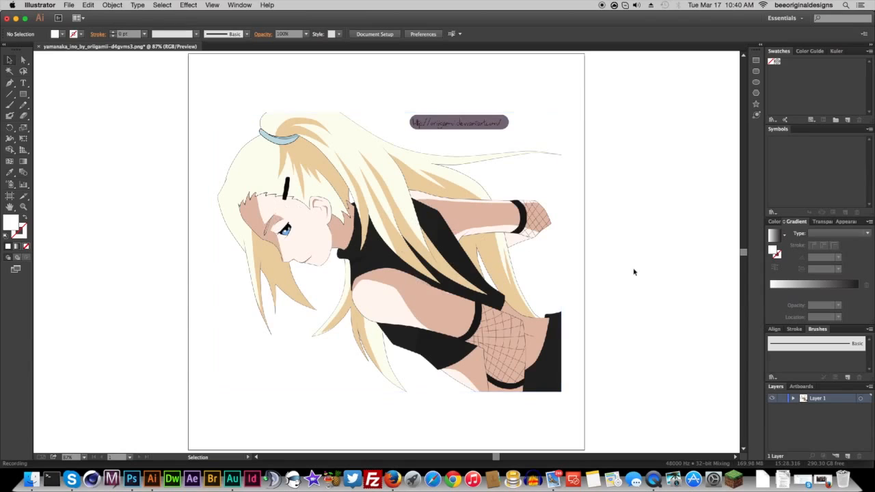
Step: Lock Layer 1, set a black stroke with no fill, and activate the Pen tool
click(783, 399)
click(22, 61)
click(24, 236)
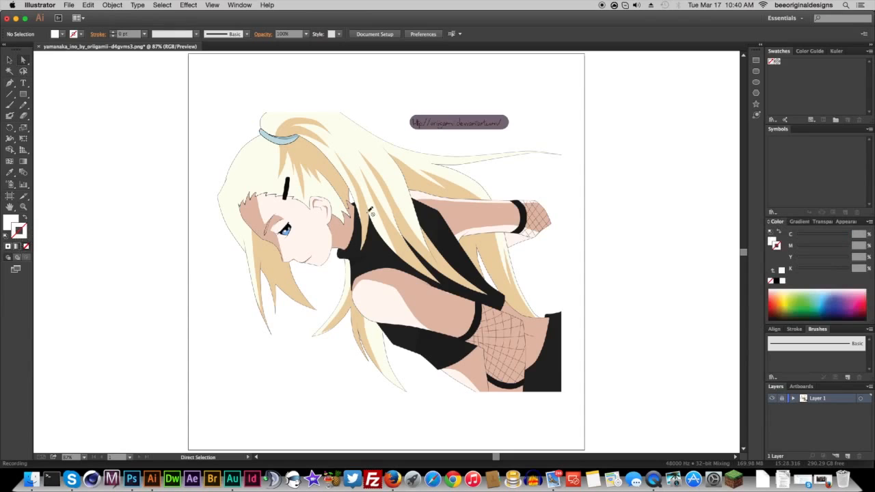
click(777, 281)
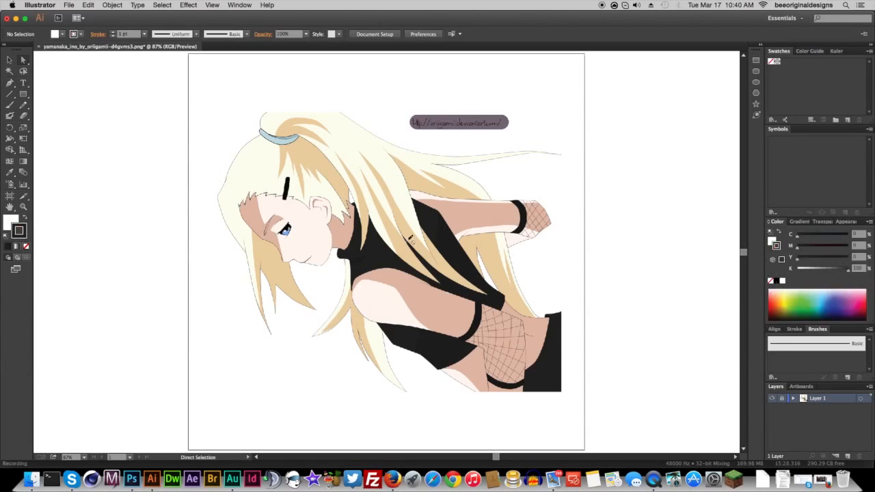
click(11, 222)
click(28, 246)
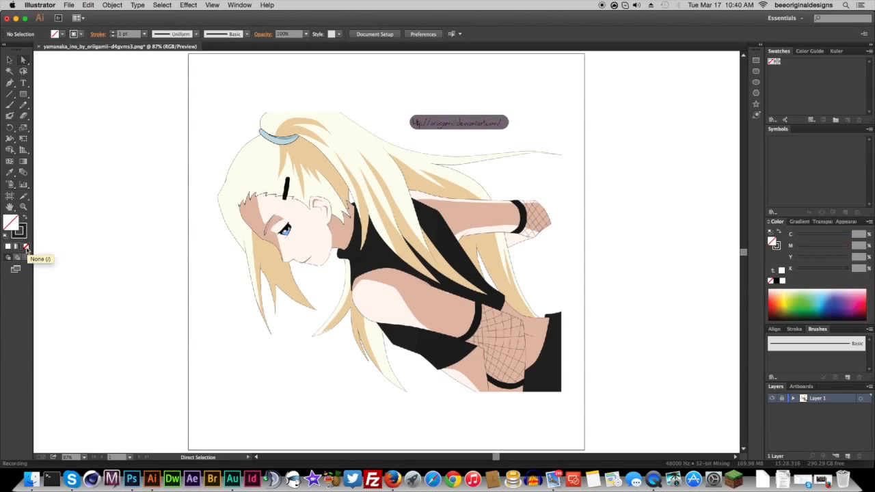
click(11, 83)
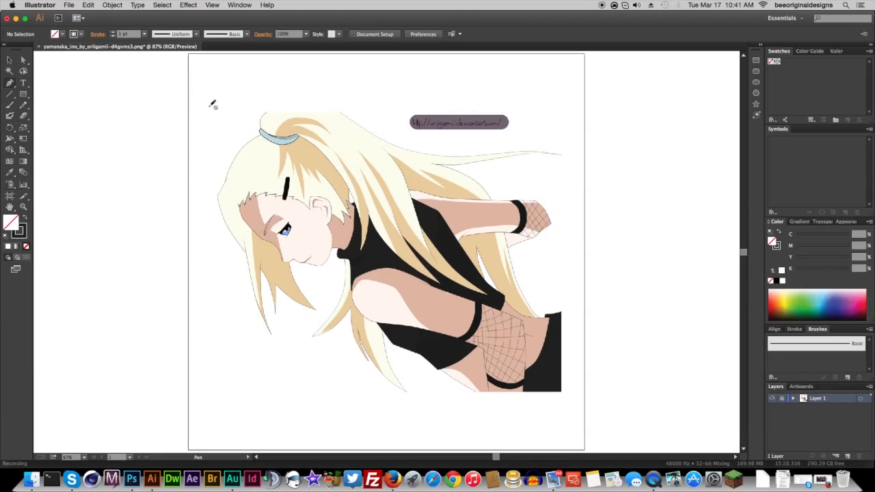
Step: Look over the whole character illustration, from the ponytail and face to the waist and image edges
drag(190, 96, 480, 369)
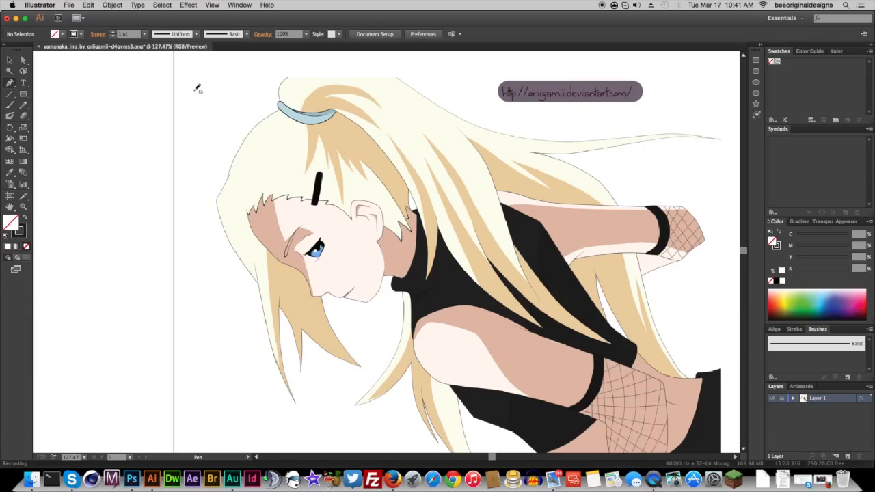
scroll(580, 275, down, 8)
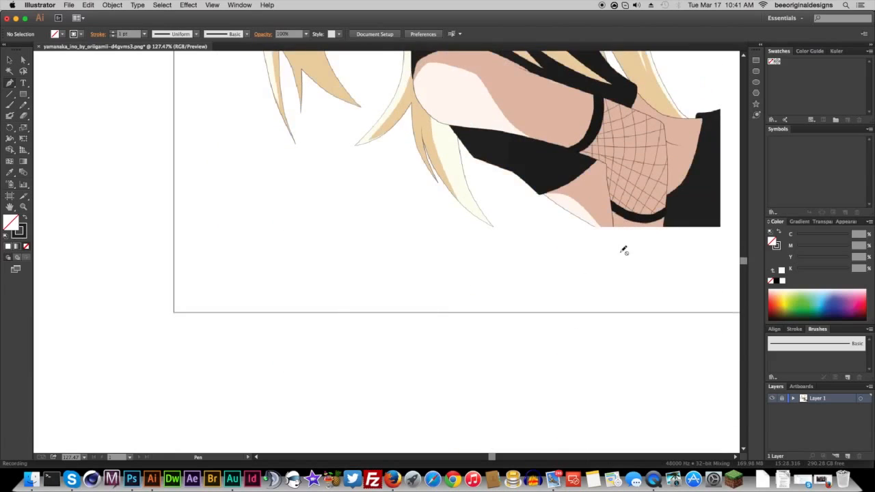
scroll(601, 247, up, 7)
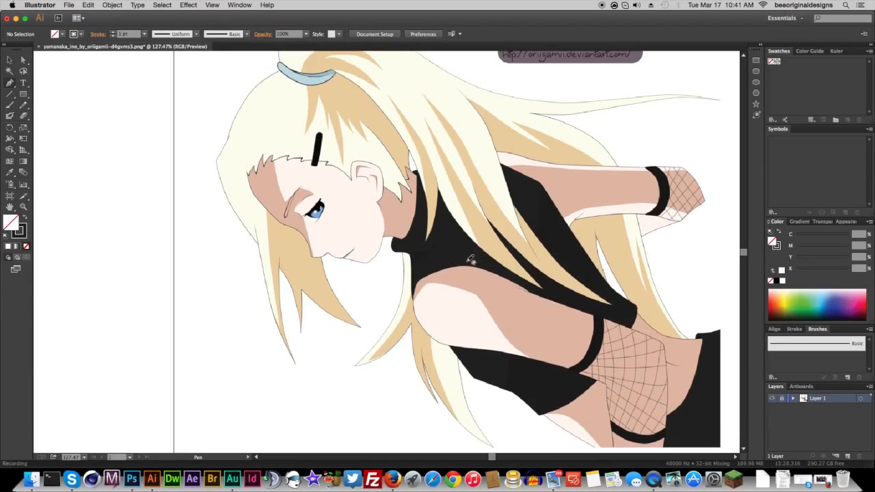
scroll(606, 334, down, 5)
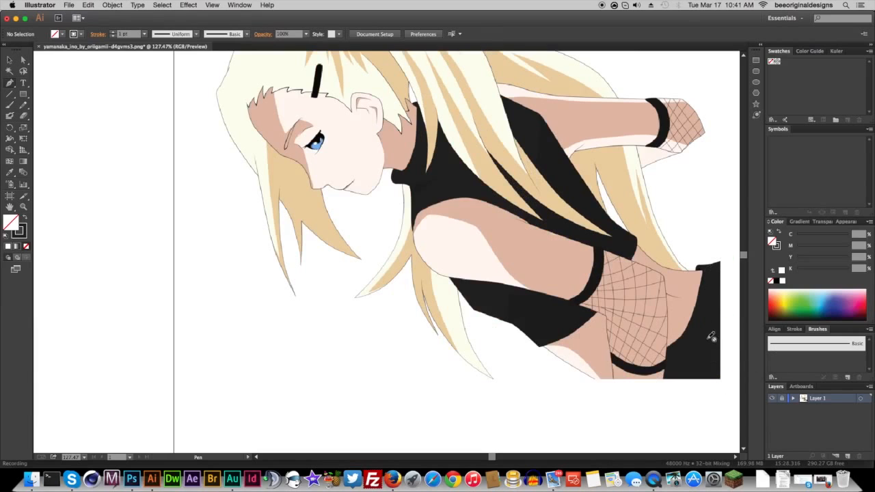
scroll(586, 303, up, 5)
scroll(554, 294, down, 12)
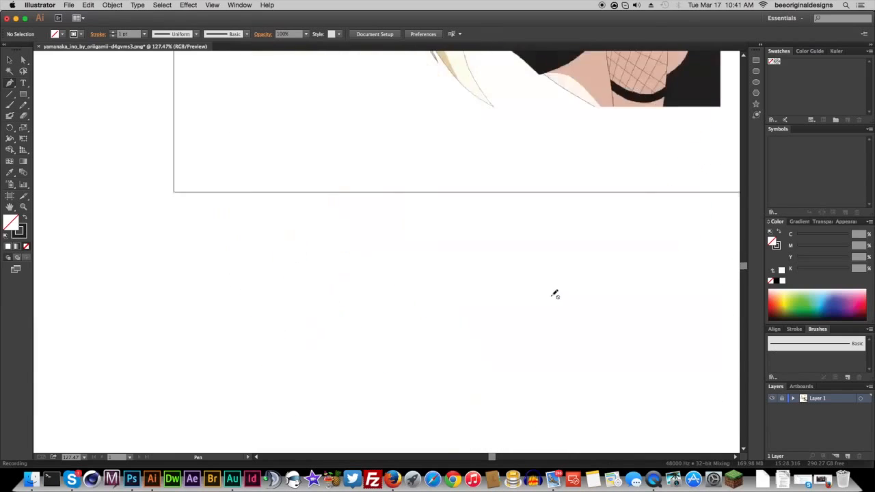
scroll(553, 283, up, 12)
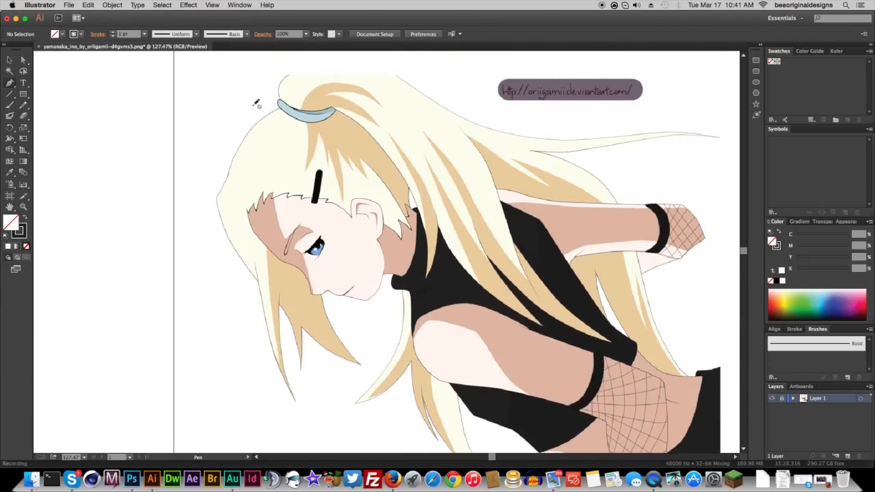
scroll(506, 205, down, 2)
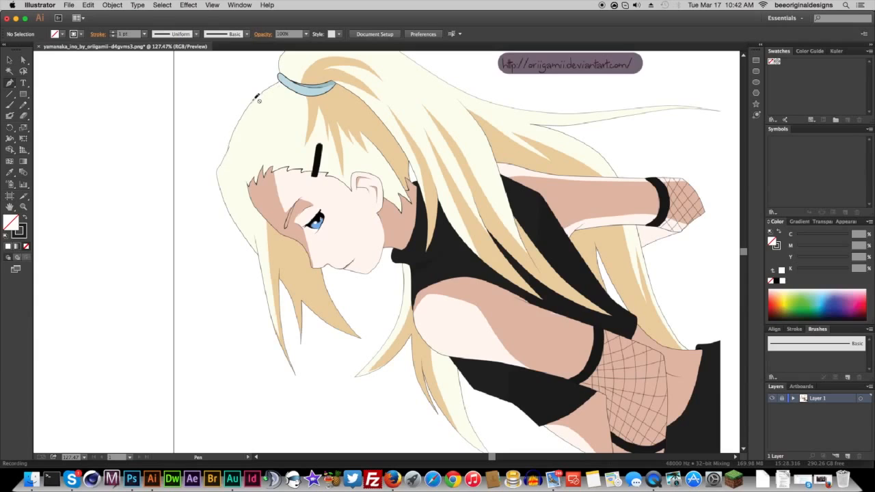
scroll(410, 194, down, 1)
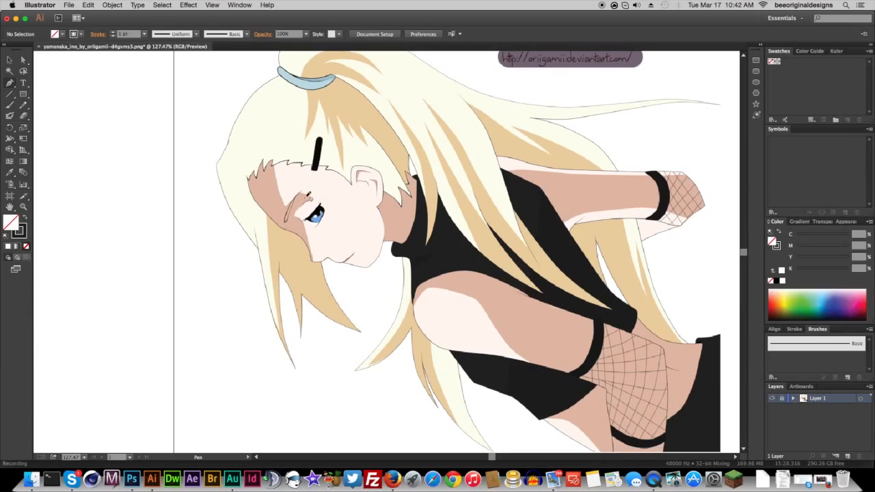
Step: Add a new layer above the locked image layer
click(847, 456)
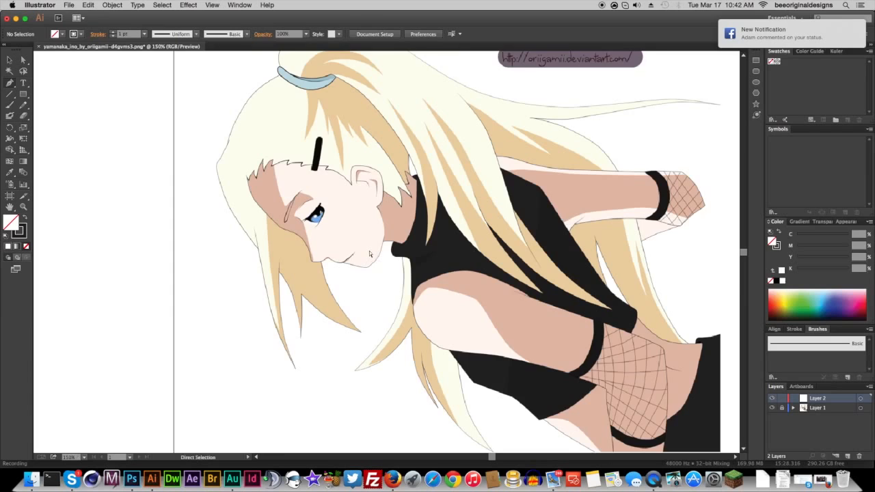
Step: Examine the character's hairline, ear, nose, mouth, jaw and neck outlines up close
key(super+equal)
key(super+equal)
key(super+equal)
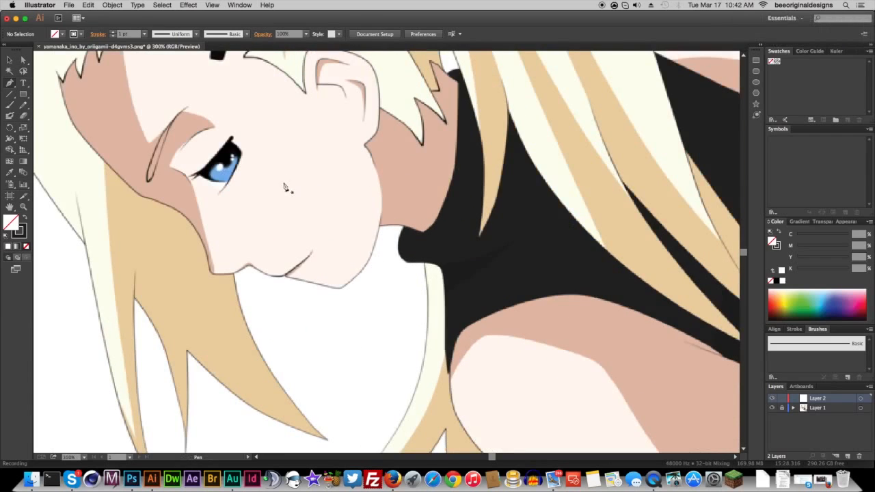
drag(195, 139, 412, 216)
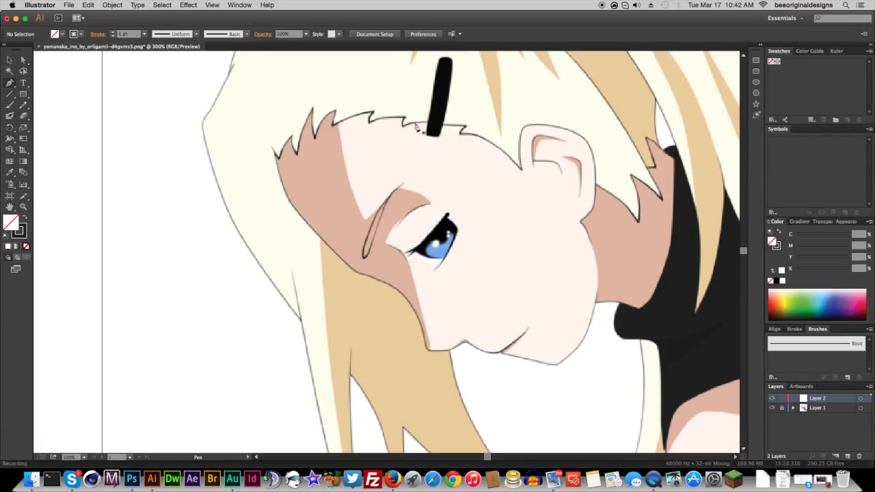
scroll(372, 260, down, 1)
scroll(372, 260, down, 4)
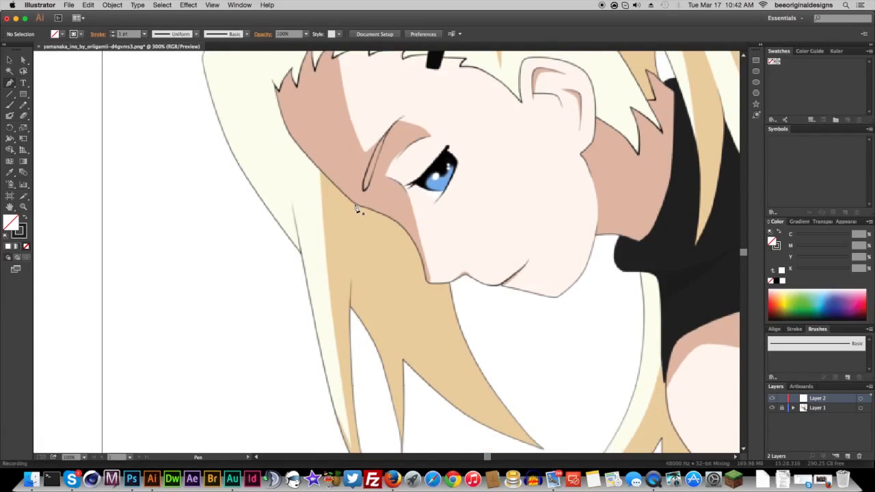
scroll(444, 240, up, 10)
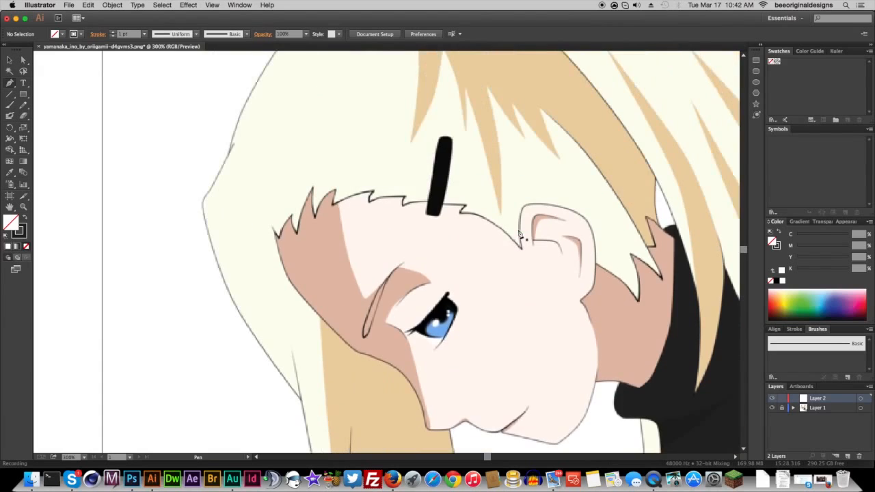
drag(609, 226, 487, 164)
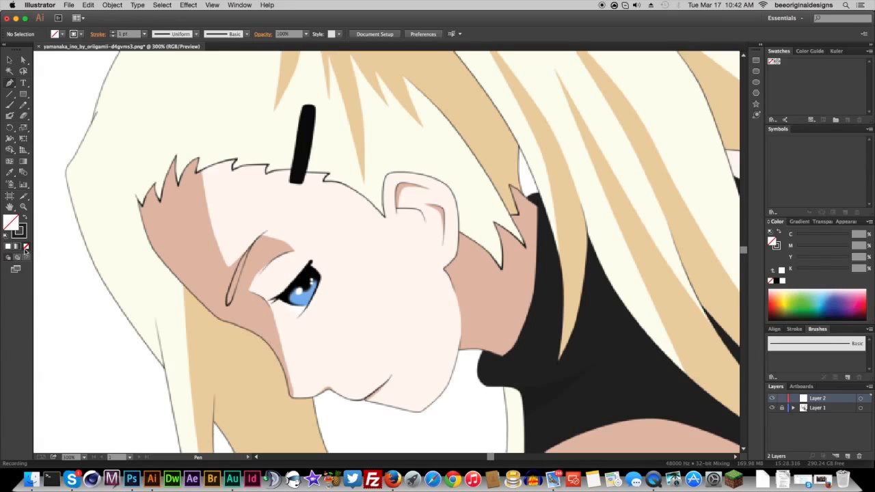
scroll(369, 335, down, 2)
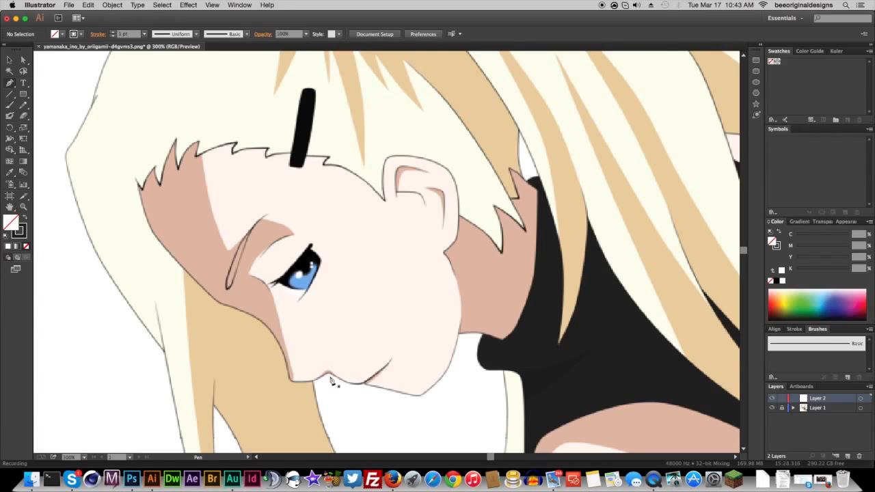
key(super+equal)
key(super+equal)
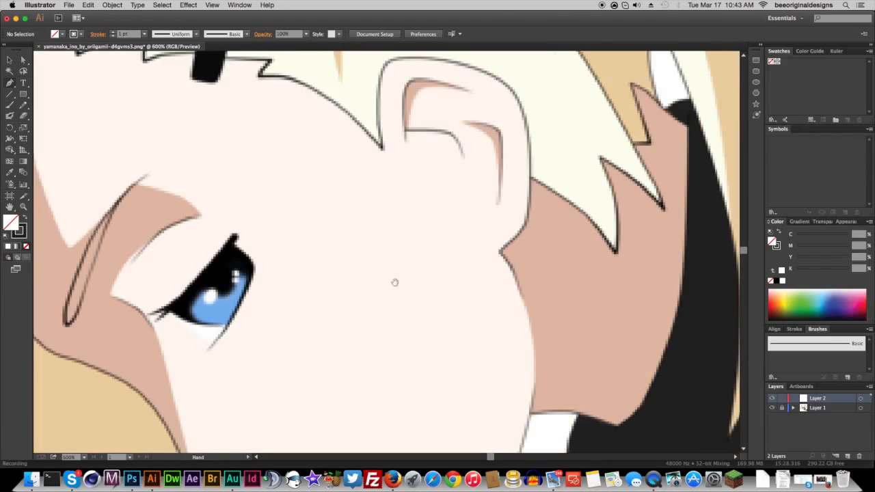
drag(287, 344, 324, 141)
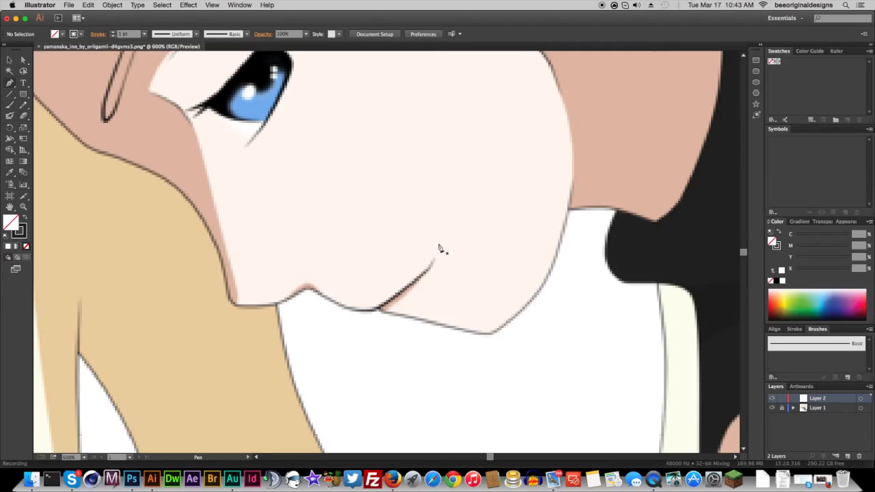
drag(455, 149, 290, 275)
key(super+z)
drag(607, 133, 307, 281)
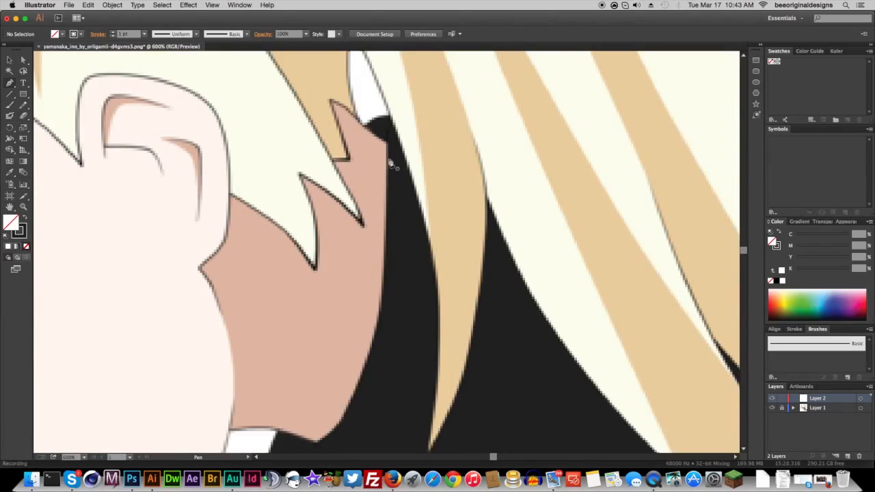
Step: Set the stroke colour to a bright magenta with about 8% cyan and 88% magenta
click(19, 231)
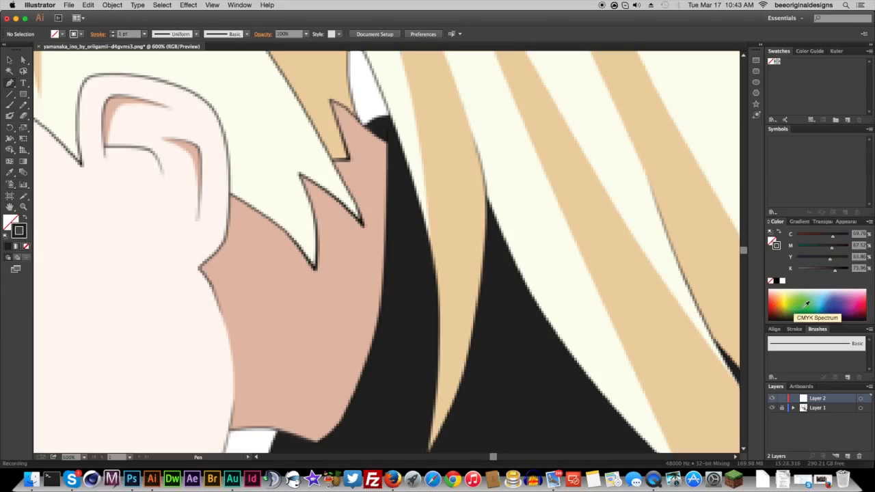
mouse_move(827, 303)
mouse_down()
mouse_move(866, 296)
mouse_move(864, 307)
mouse_move(857, 301)
mouse_up()
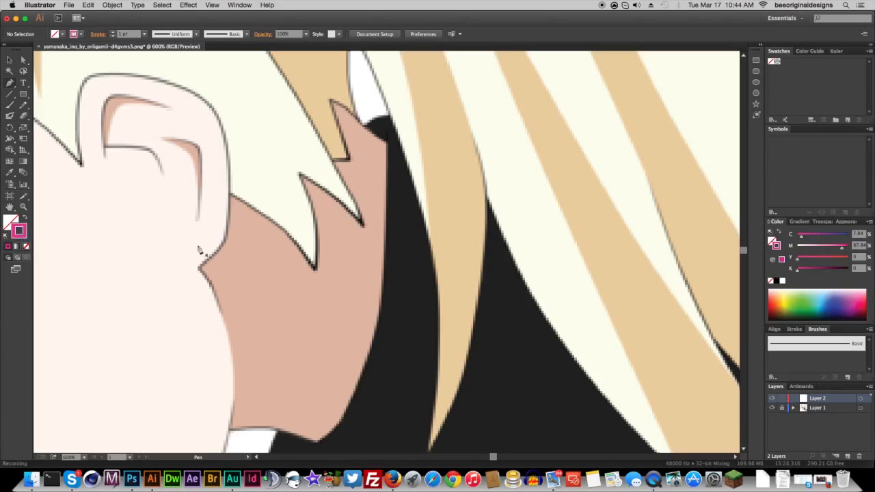
scroll(390, 154, down, 5)
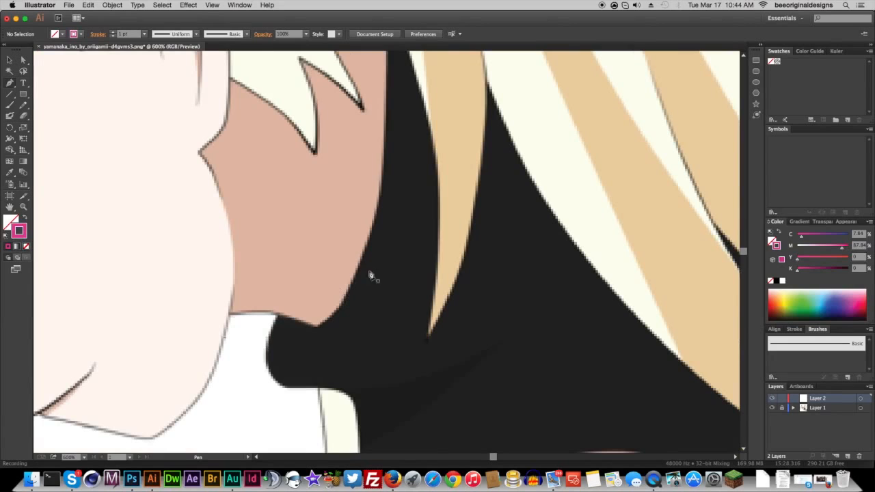
drag(409, 146, 411, 185)
drag(412, 220, 388, 258)
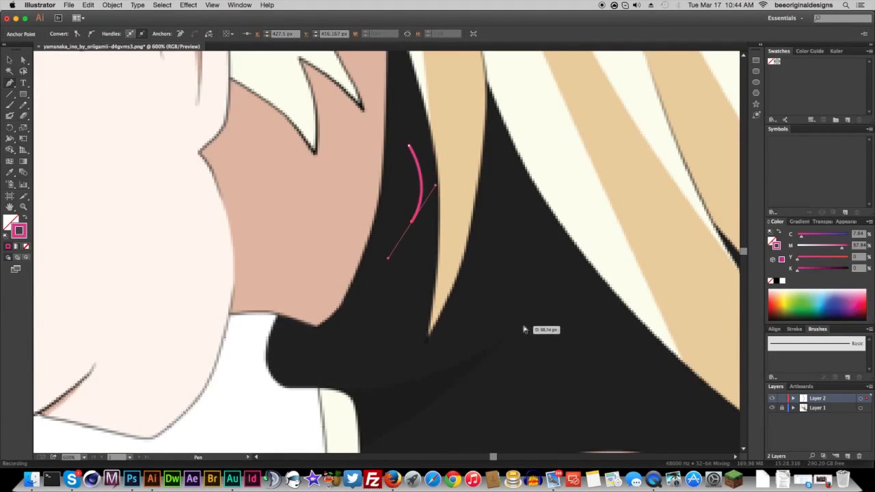
key(Delete)
key(Delete)
Step: Trace the back of the neck with the Pen tool, from below the hair at the collar top down to the neck's lowest corner
scroll(414, 189, up, 5)
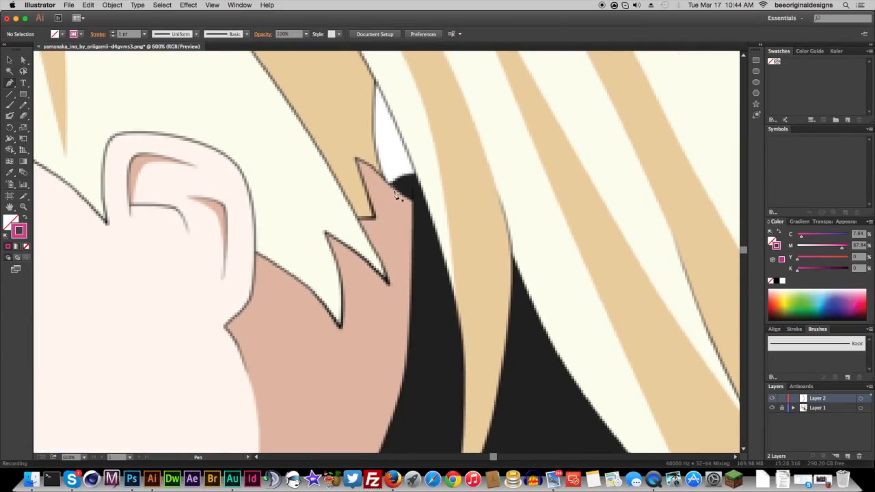
drag(389, 185, 416, 220)
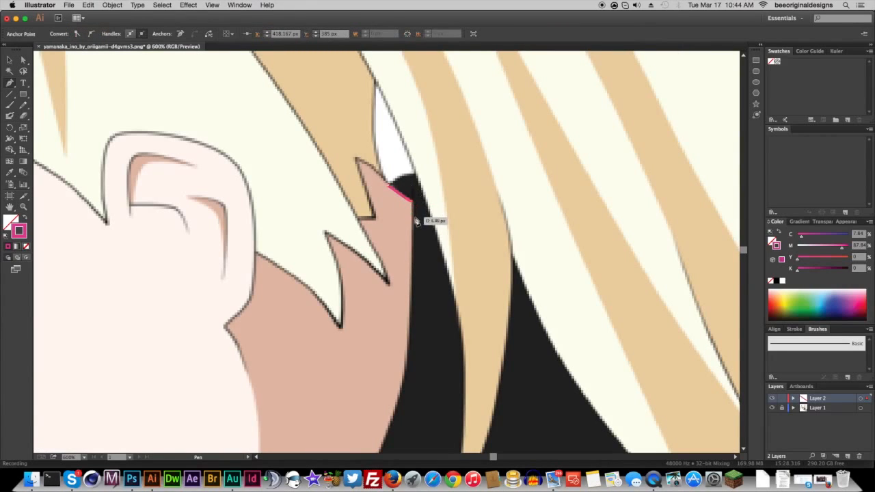
scroll(416, 221, down, 5)
drag(410, 258, 360, 378)
scroll(412, 280, down, 2)
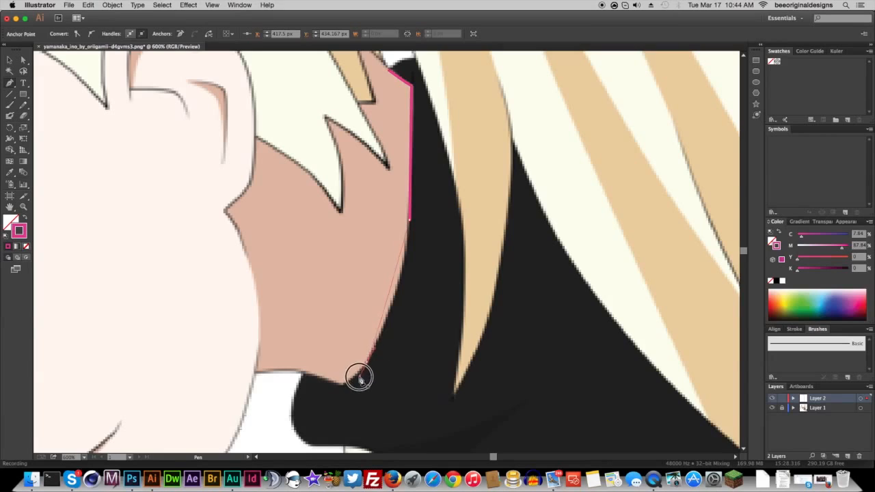
drag(332, 424, 333, 422)
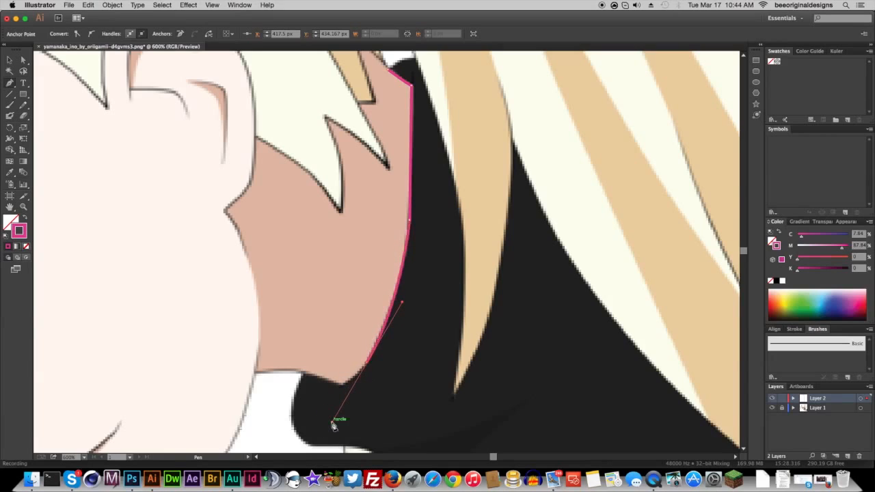
click(368, 367)
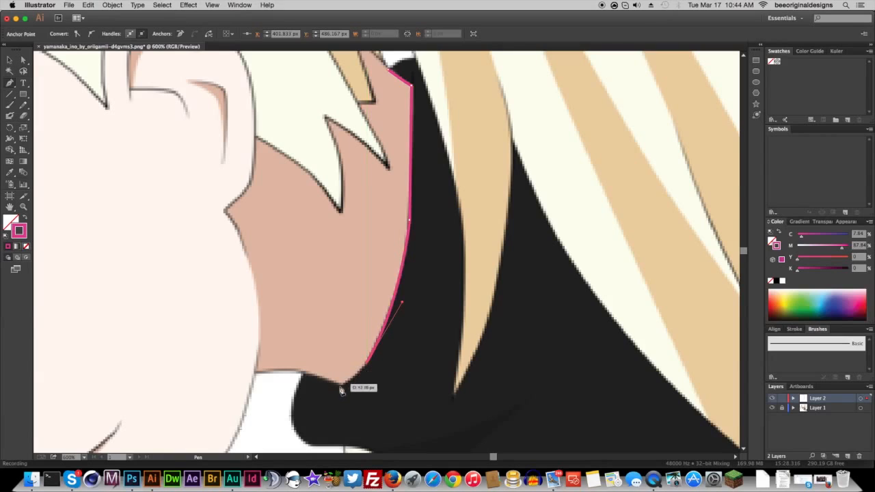
drag(341, 386, 332, 388)
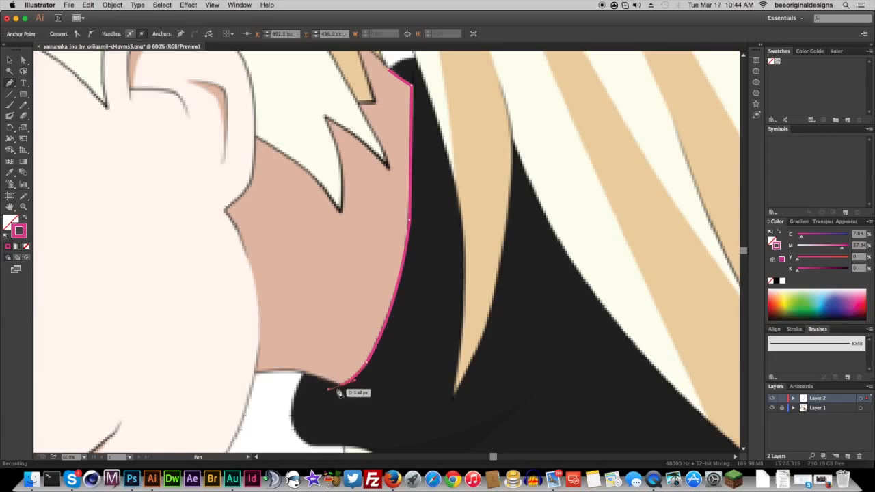
Step: Continue the path along the neck's lower edge to the jaw, and curve it along the jawline to the chin tip
drag(277, 358, 420, 309)
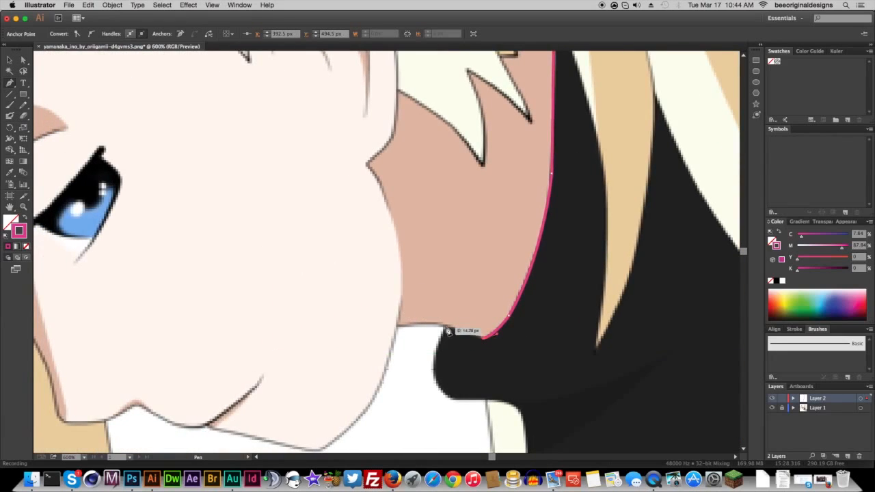
click(441, 326)
drag(441, 326, 375, 326)
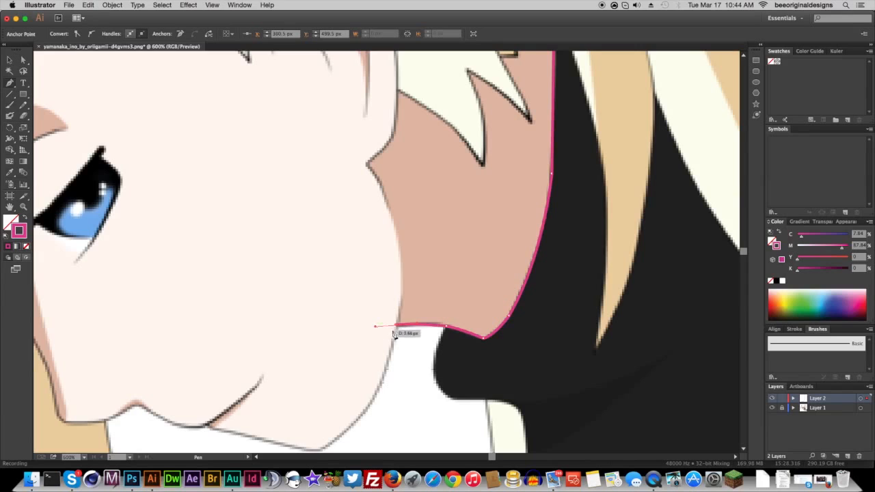
click(396, 325)
drag(330, 372, 483, 233)
drag(477, 306, 403, 344)
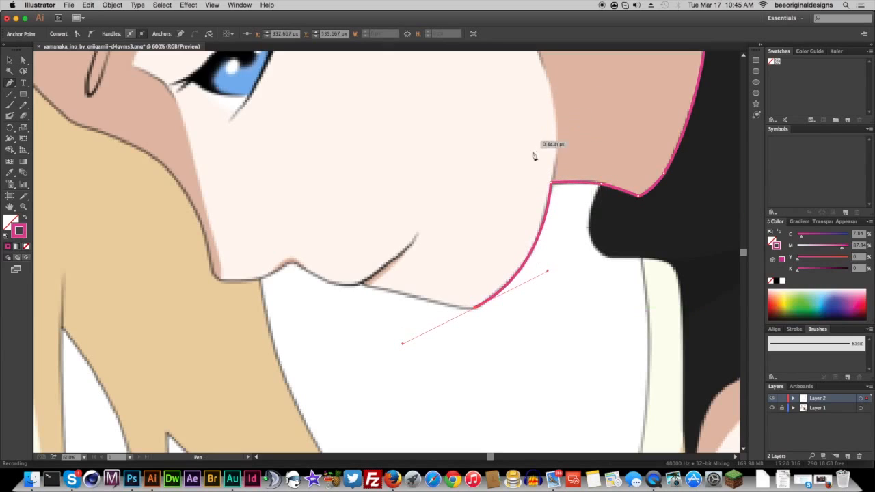
Step: Continue the path from the chin tip along the chin and lower lip edge to the corner where the mouth line starts
drag(555, 87, 280, 192)
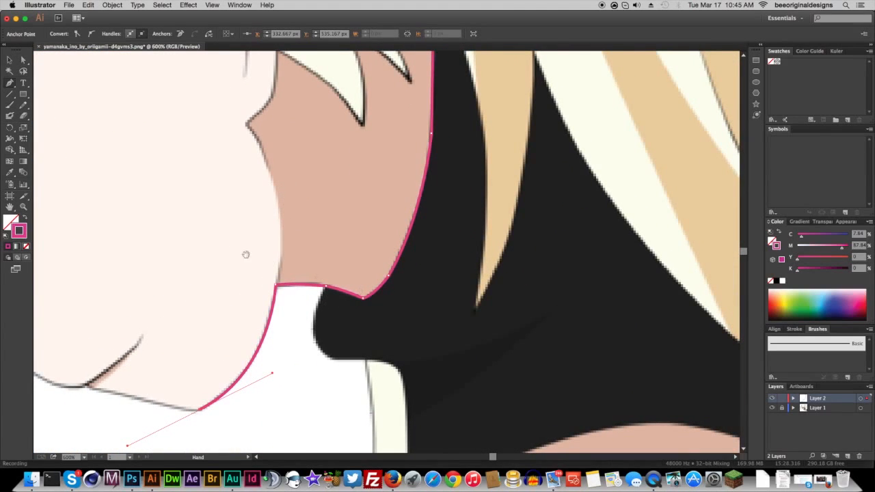
drag(179, 239, 559, 217)
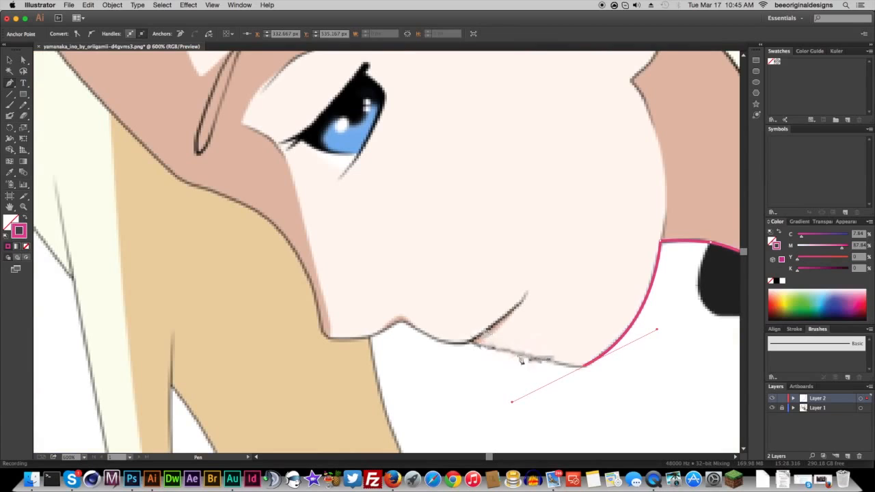
click(586, 369)
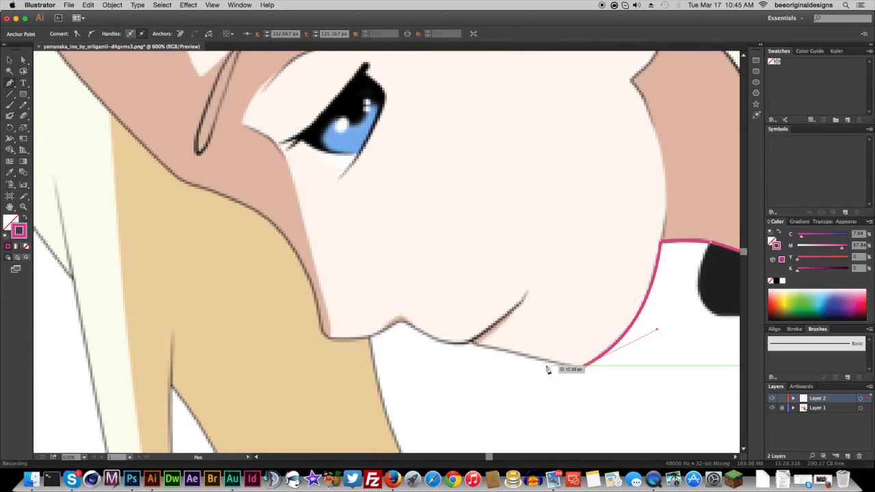
drag(530, 361, 485, 346)
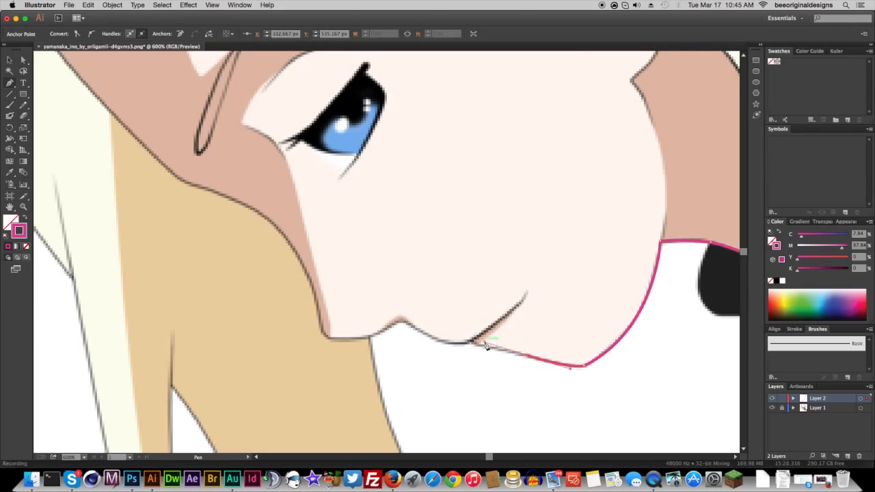
click(527, 358)
drag(527, 358, 450, 388)
drag(450, 388, 453, 379)
click(476, 346)
mouse_move(475, 336)
mouse_down()
mouse_move(521, 376)
mouse_move(523, 397)
mouse_move(495, 379)
mouse_move(481, 352)
mouse_up()
Step: Trace the upper lip and the dip beneath the nose, ending where the face outline meets the hair strand
drag(476, 344, 438, 338)
click(421, 332)
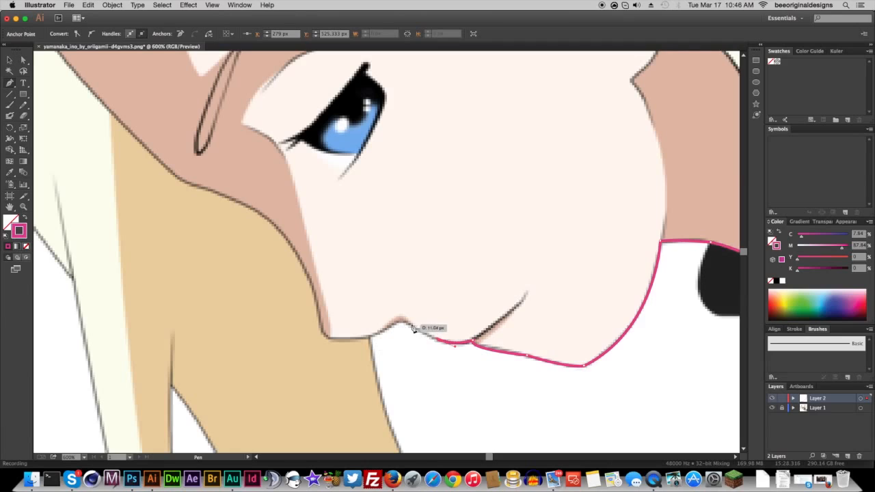
drag(410, 325, 404, 318)
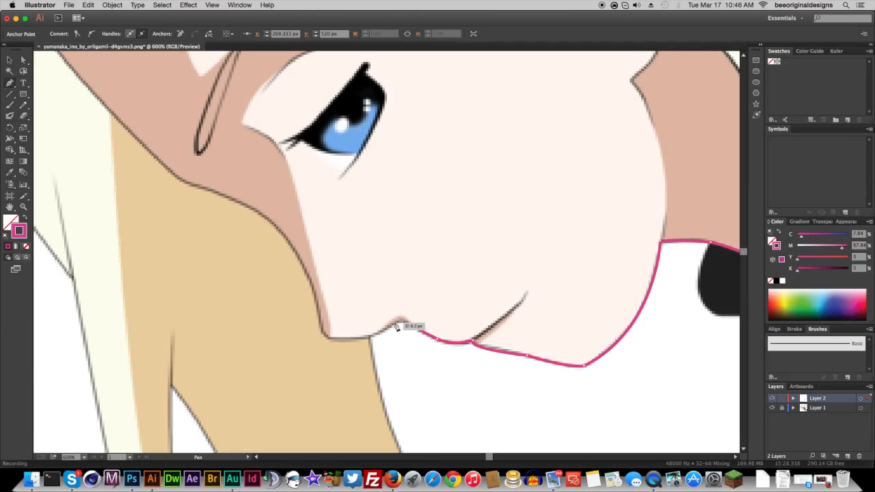
drag(391, 325, 388, 327)
mouse_move(374, 337)
mouse_down()
mouse_move(361, 335)
mouse_move(375, 343)
mouse_move(369, 336)
mouse_up()
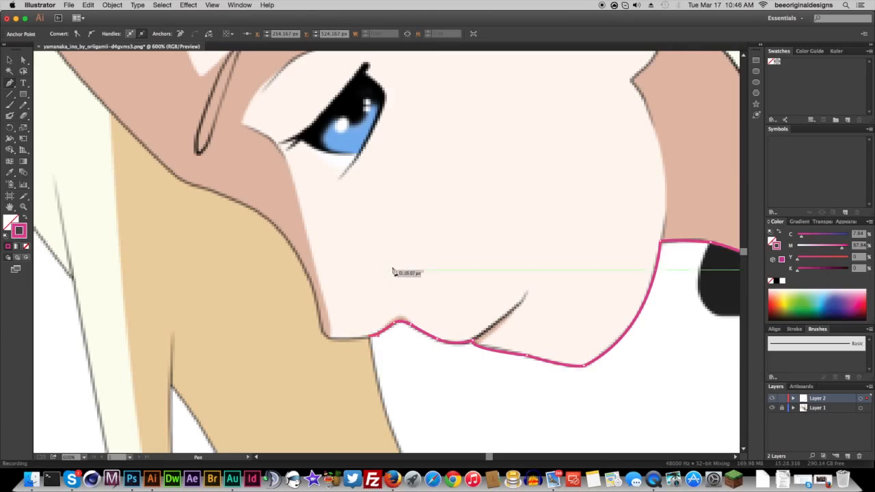
Step: Extend the path along the underside of the nose and round its tip, removing the handle that distorts the following curve
drag(567, 214, 499, 328)
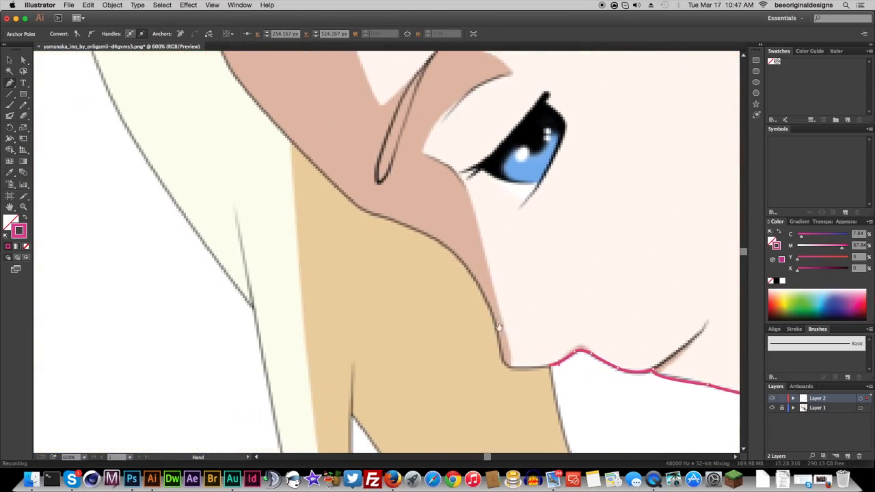
click(513, 369)
mouse_move(502, 351)
mouse_down()
mouse_move(497, 322)
mouse_move(512, 355)
mouse_up()
drag(501, 365, 551, 384)
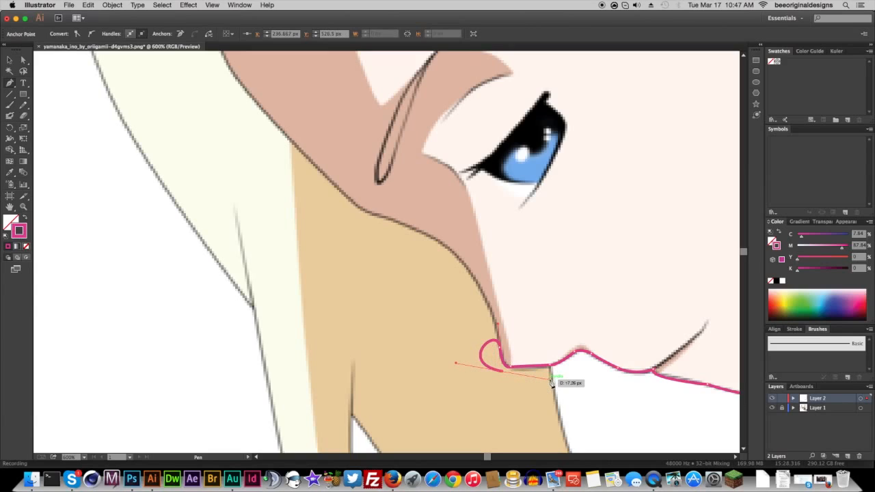
key(super+z)
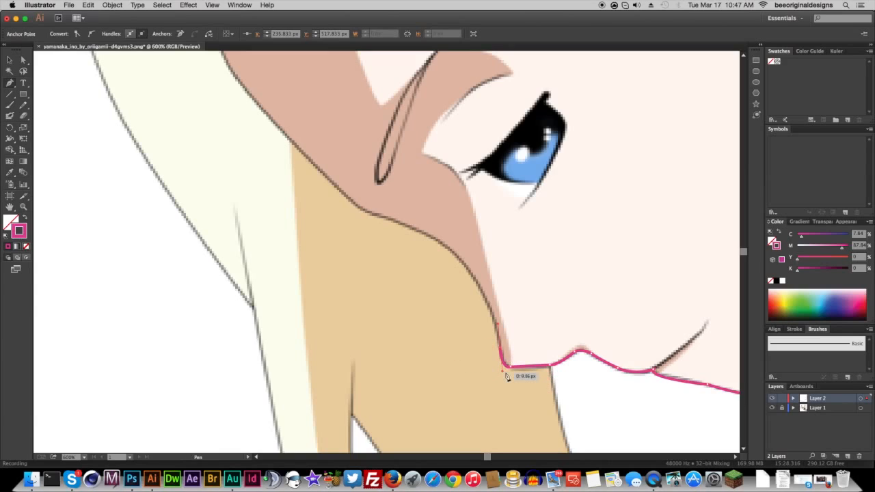
super+click(505, 372)
Step: Trace the nose bridge past the brow and along the straight forehead edge to where it bends toward the hairline
drag(384, 218, 272, 188)
click(385, 219)
drag(316, 150, 447, 316)
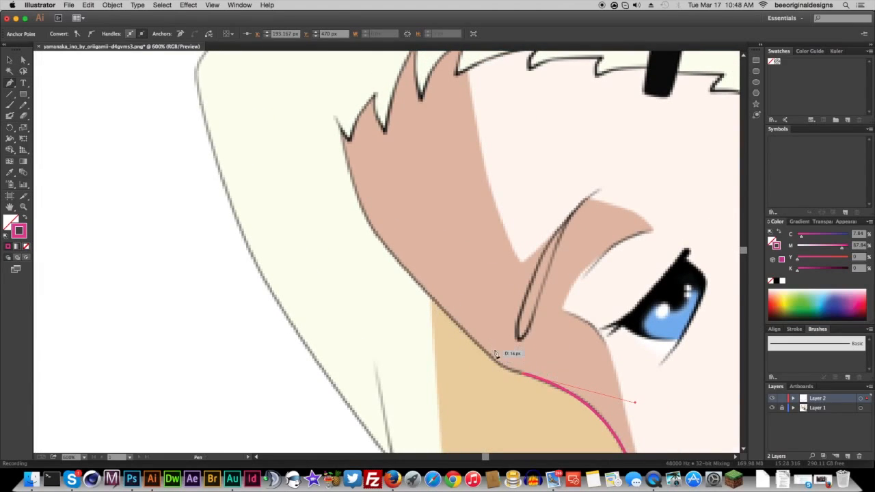
drag(485, 352, 468, 334)
click(378, 235)
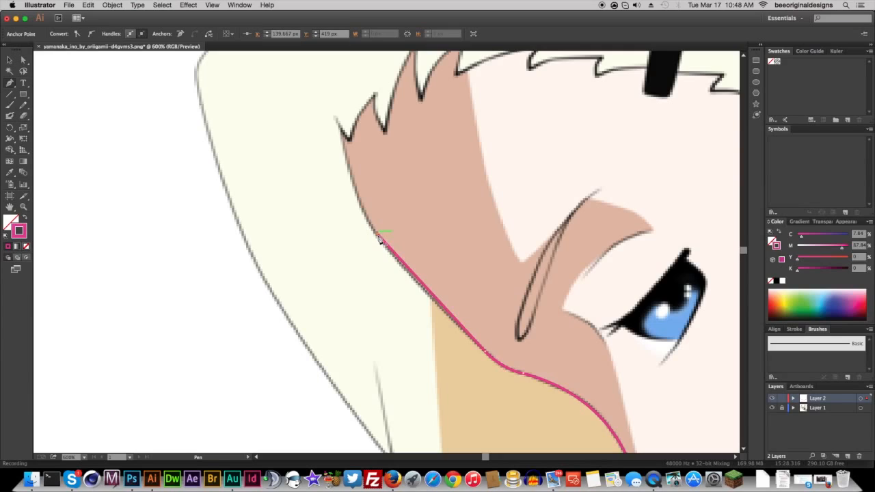
key(super+z)
drag(376, 233, 368, 218)
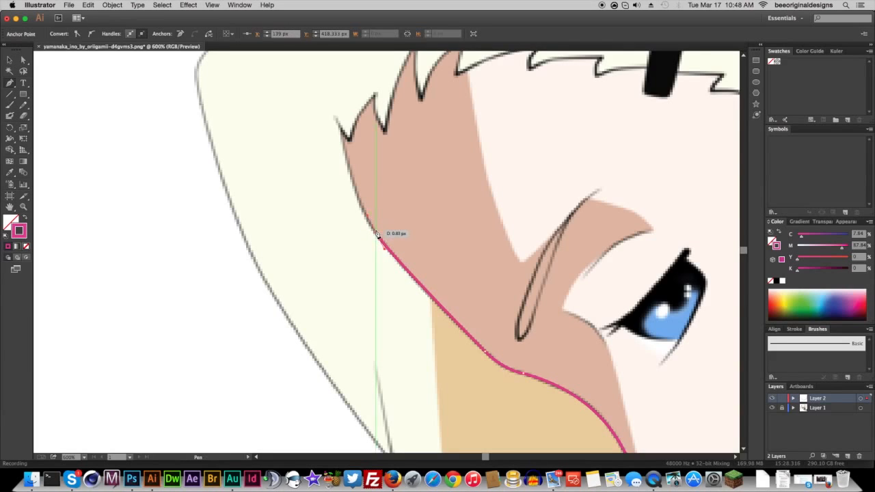
Step: Curve the path up the forehead to the hairline and outline the first notch and the tip of the first skin spike
drag(378, 209, 344, 377)
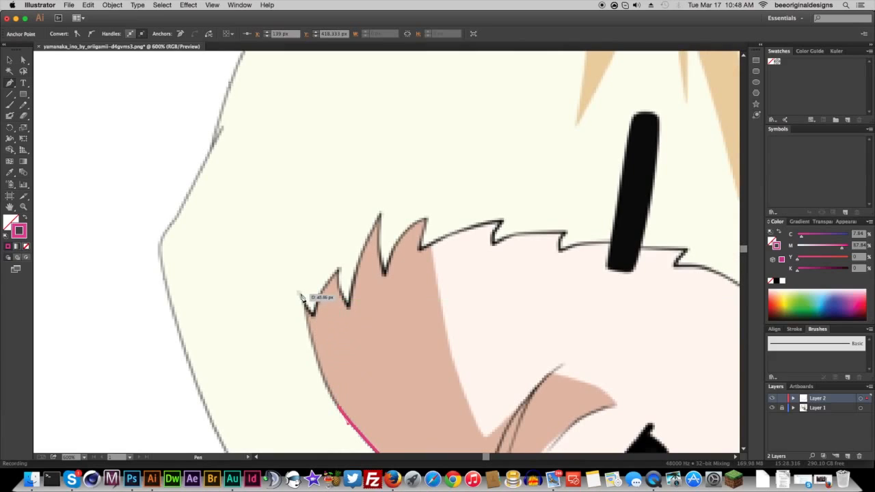
drag(300, 295, 300, 244)
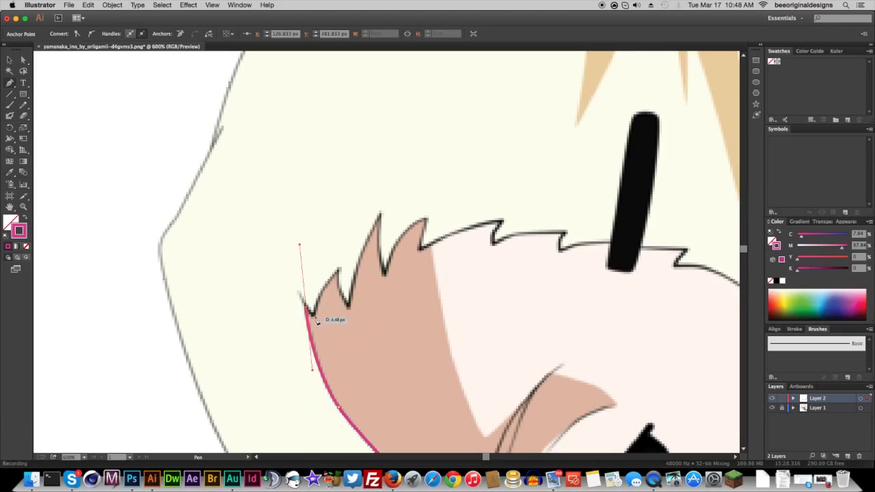
drag(311, 311, 310, 311)
drag(316, 321, 344, 282)
click(340, 270)
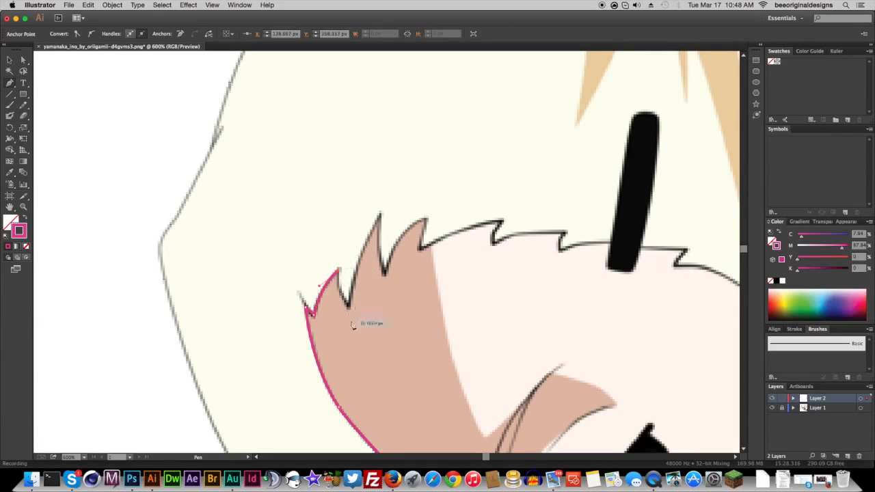
Step: Trace the hairline around the next two tall spikes, down to the notch at the end of the shaded forehead area
mouse_move(347, 304)
mouse_down()
mouse_move(361, 320)
mouse_move(355, 312)
mouse_up()
drag(378, 211, 394, 196)
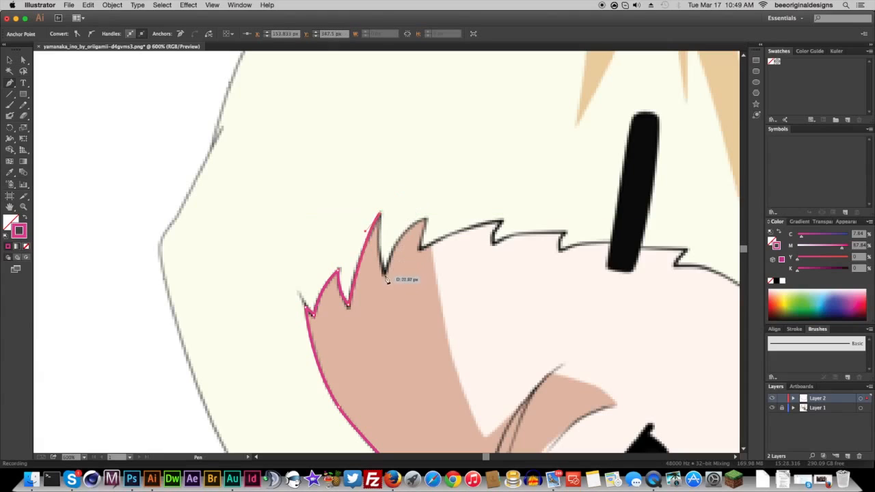
drag(384, 274, 394, 293)
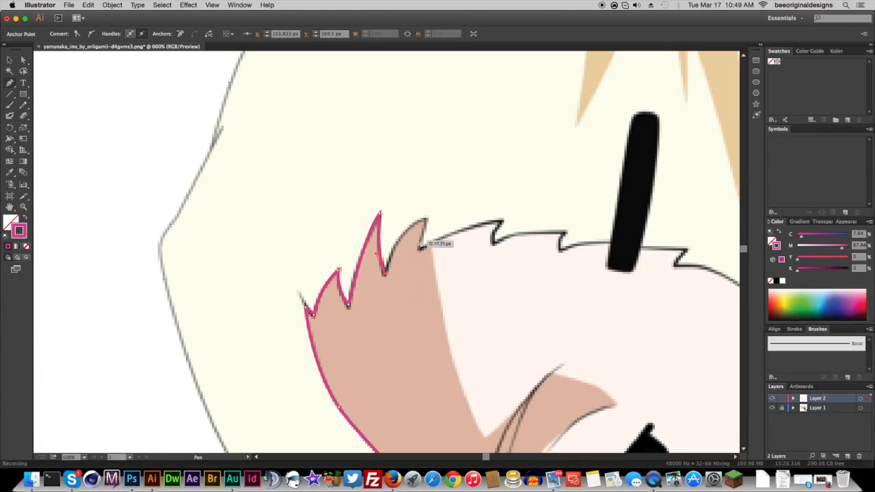
drag(424, 220, 453, 214)
drag(456, 206, 414, 260)
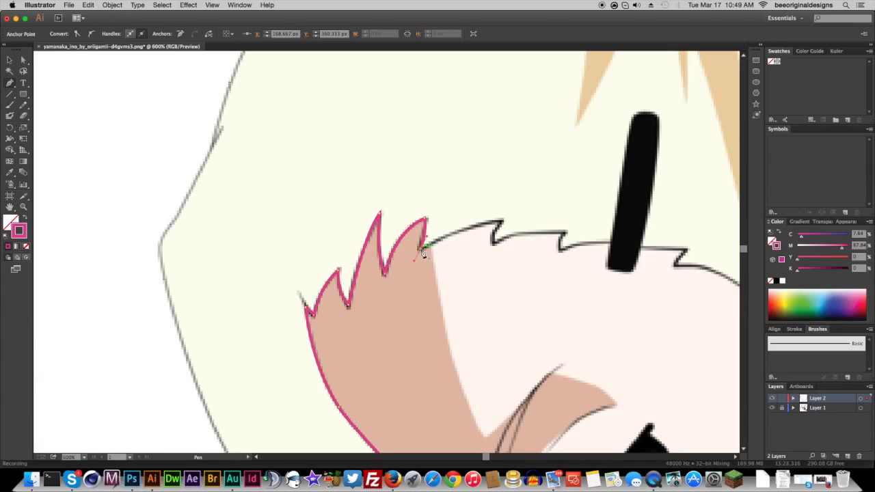
click(422, 252)
Step: Trace the two shallow hairline steps across the light forehead, ending at the notch just before the black hair clip
drag(504, 224, 530, 224)
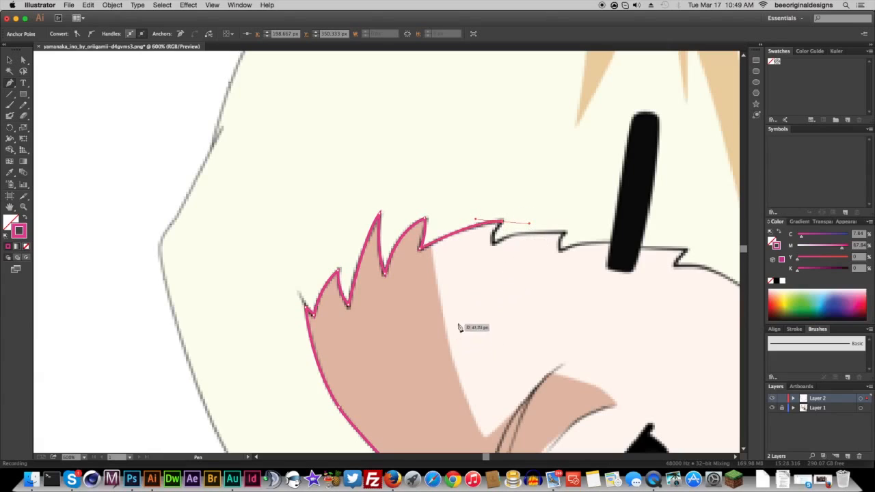
key(space)
drag(573, 332, 380, 242)
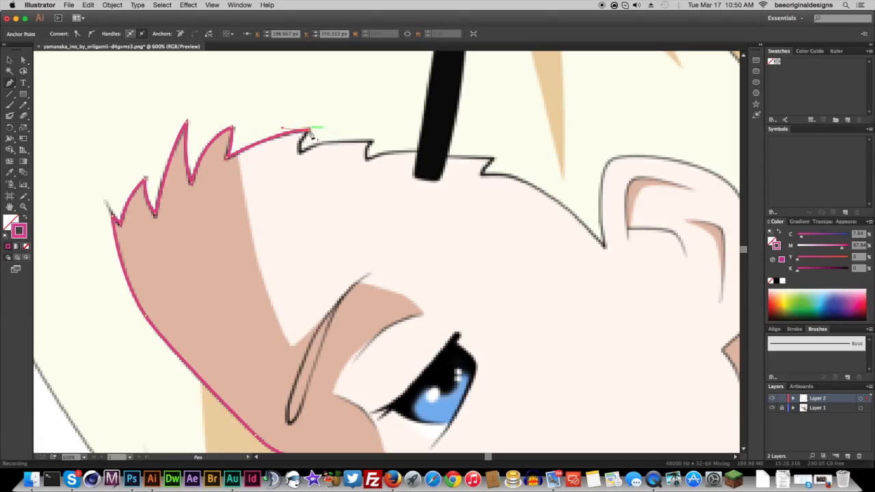
drag(301, 149, 301, 160)
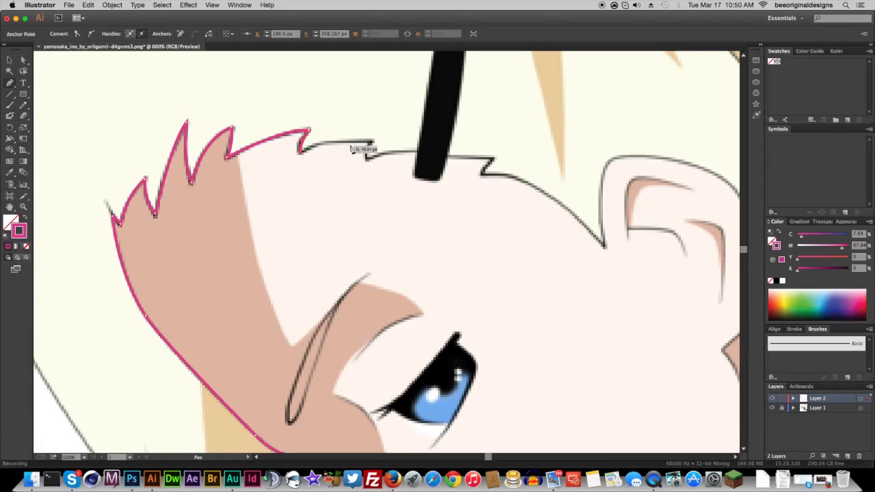
drag(337, 141, 362, 142)
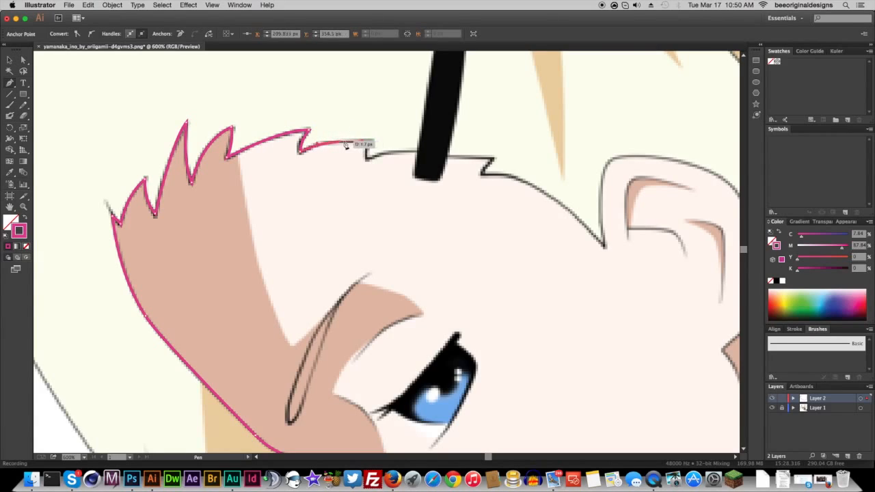
click(372, 143)
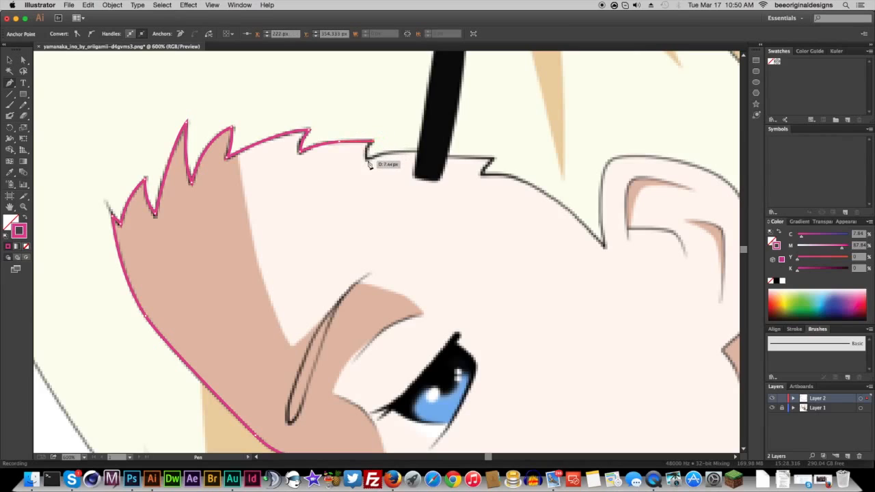
click(368, 166)
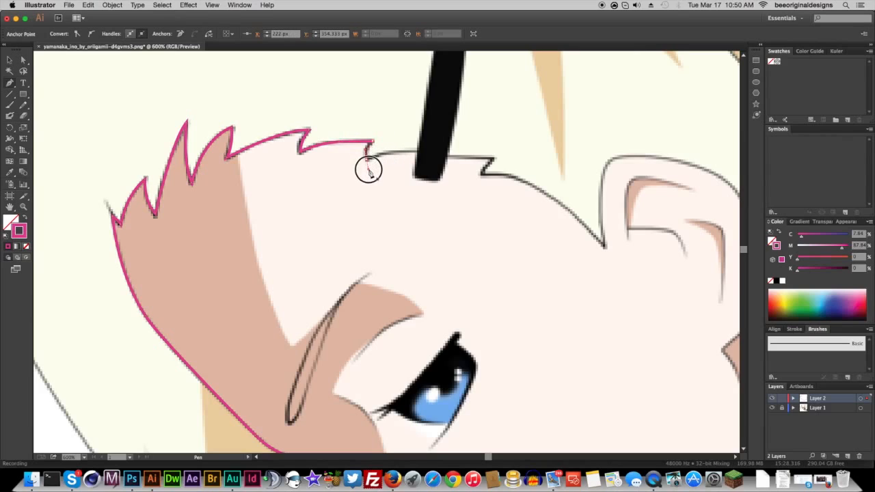
click(366, 158)
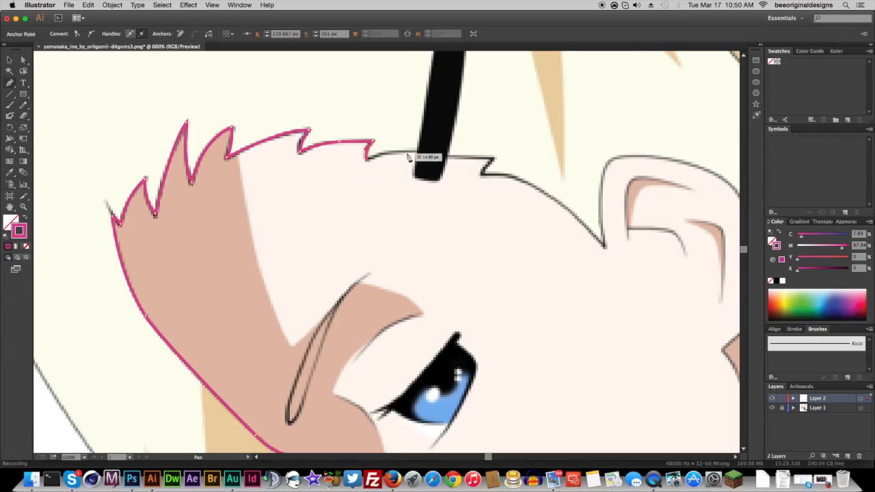
Step: Bring the path to the black hair clip, outline around the clip's lower end, and rejoin the hairline on its far side
click(443, 151)
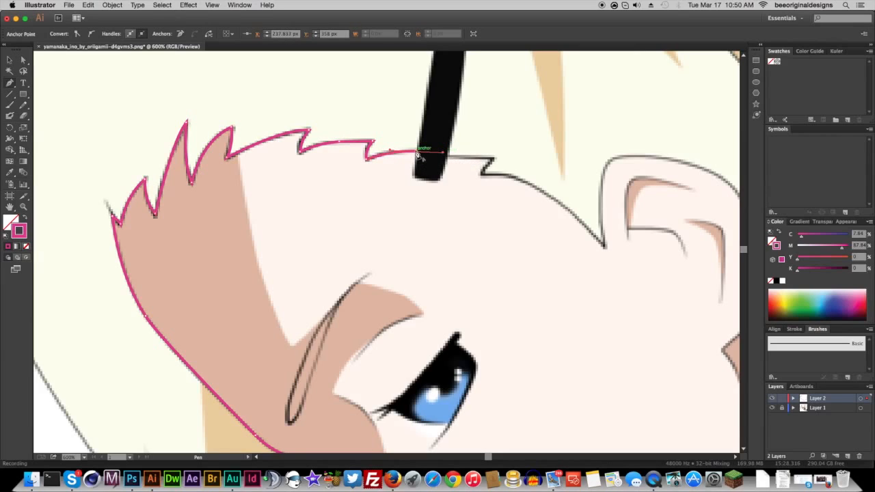
click(417, 152)
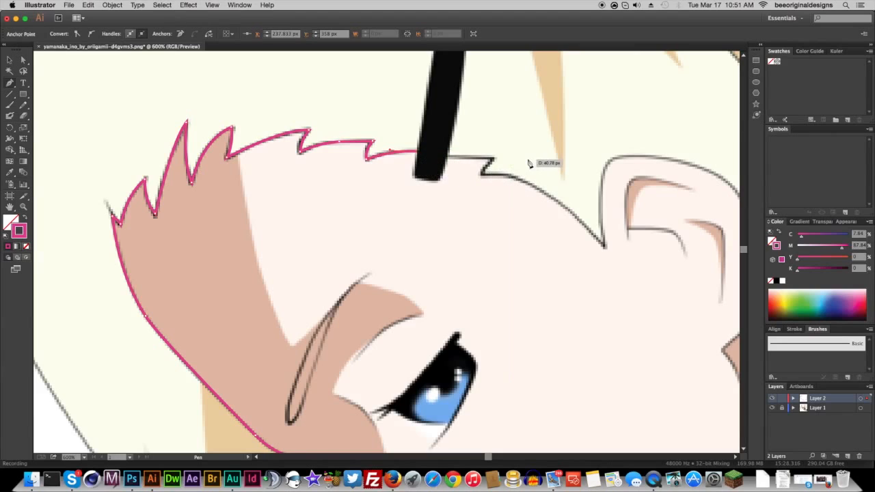
click(414, 177)
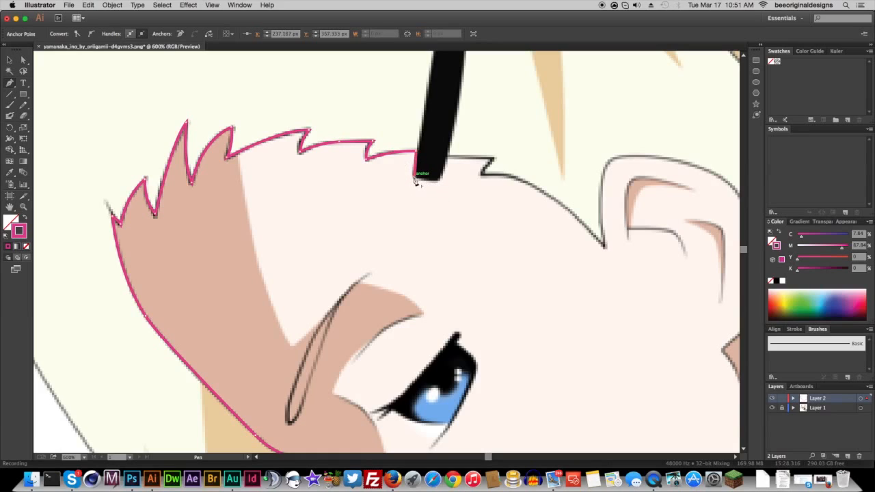
drag(439, 181, 454, 180)
click(450, 159)
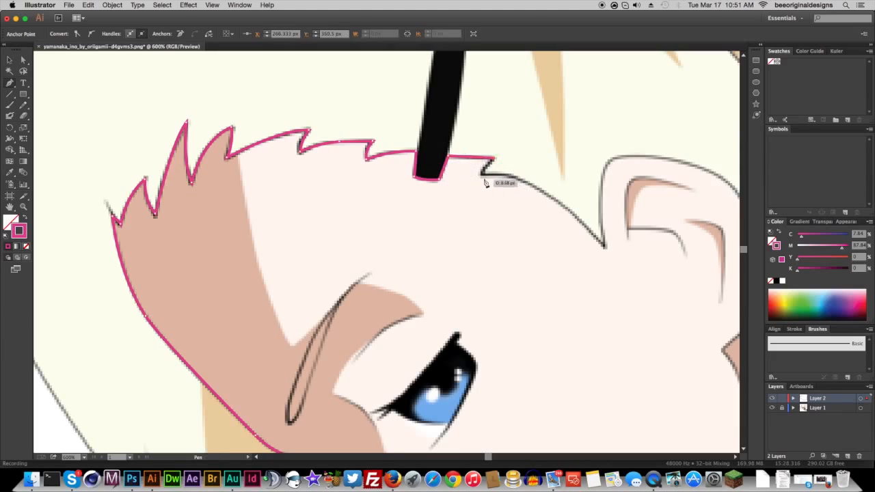
Step: Trace the hairline past the clip down to the front of the ear, then curve around the ear's top and outer edge
click(484, 172)
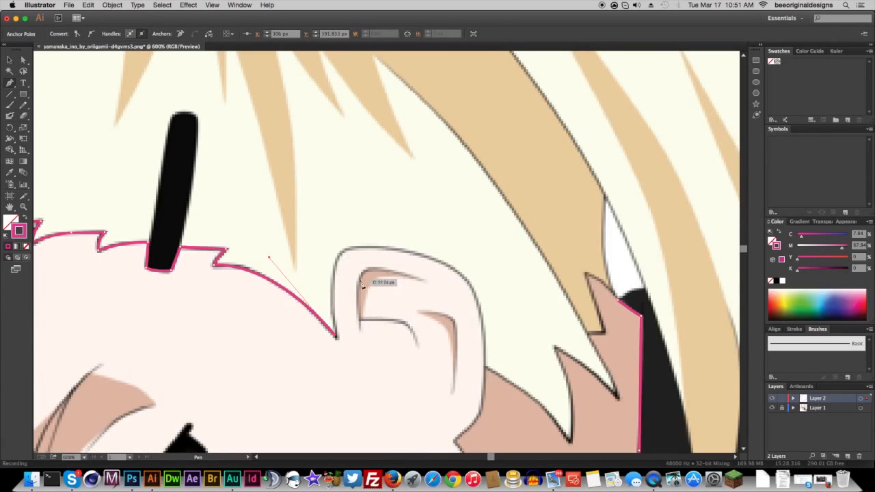
drag(327, 237, 524, 94)
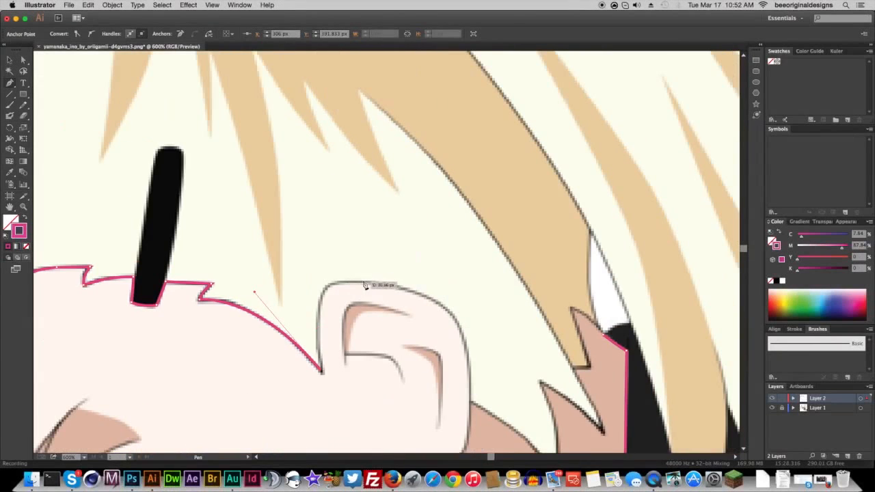
drag(338, 282, 369, 283)
click(339, 282)
drag(465, 338, 479, 402)
click(465, 338)
drag(486, 368, 497, 216)
drag(477, 291, 465, 339)
click(478, 291)
drag(478, 301, 448, 290)
click(473, 274)
drag(586, 305, 486, 430)
key(super+z)
key(super+z)
key(super+z)
key(super+z)
Step: Join the ear's edge to the hair behind it and trace the first two pointed hair tips over the shaded neck
click(456, 334)
click(540, 404)
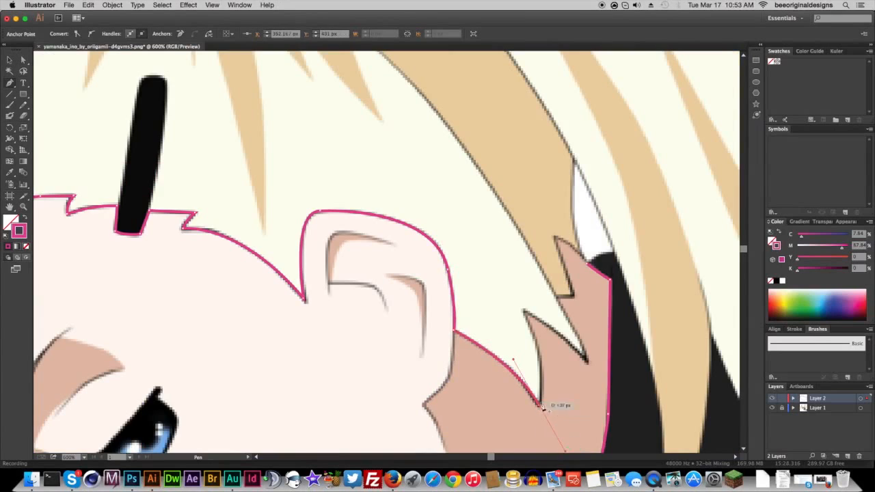
drag(523, 311, 504, 276)
click(525, 312)
drag(587, 362, 611, 386)
click(587, 362)
Step: Trace the last hair tip behind the ear with straight corner points and close the outline at the path's starting point
drag(557, 298, 580, 298)
click(555, 237)
key(super+z)
key(super+z)
click(573, 294)
click(555, 236)
click(588, 264)
Step: Lock the layer holding the traced skin outline and create a new layer above it
drag(315, 350, 498, 125)
click(782, 398)
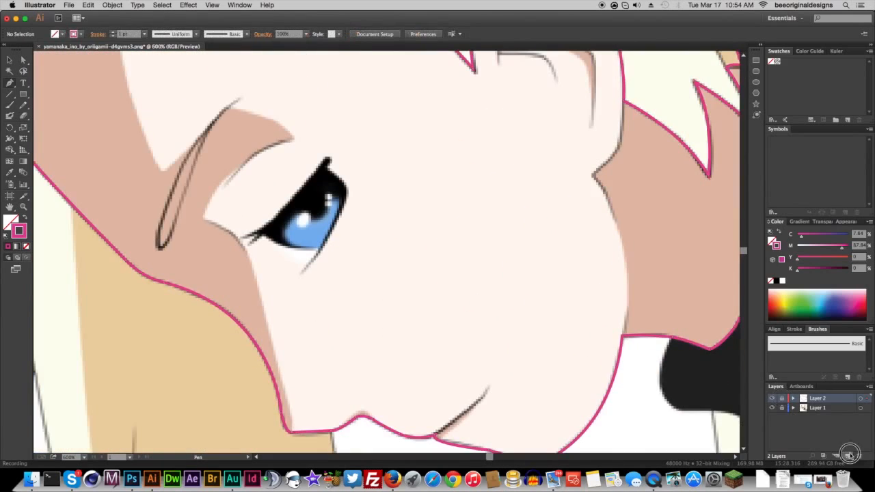
click(847, 456)
Step: Rename the traced outline's layer as BASE and give the new layer a name beginning with "highlighted"
double_click(824, 409)
double_click(819, 398)
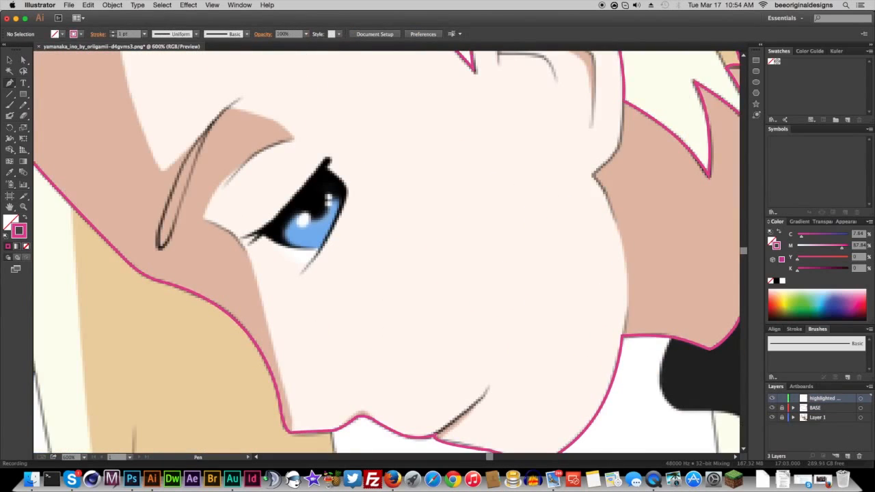
Step: Start the highlight outline where the jaw meets the neck and trace the face's edge up past the earlobe to the back of the ear
drag(655, 320, 525, 314)
click(493, 331)
drag(463, 169, 343, 257)
click(395, 328)
drag(425, 255, 418, 200)
key(super+z)
drag(419, 302, 424, 296)
drag(424, 254, 424, 220)
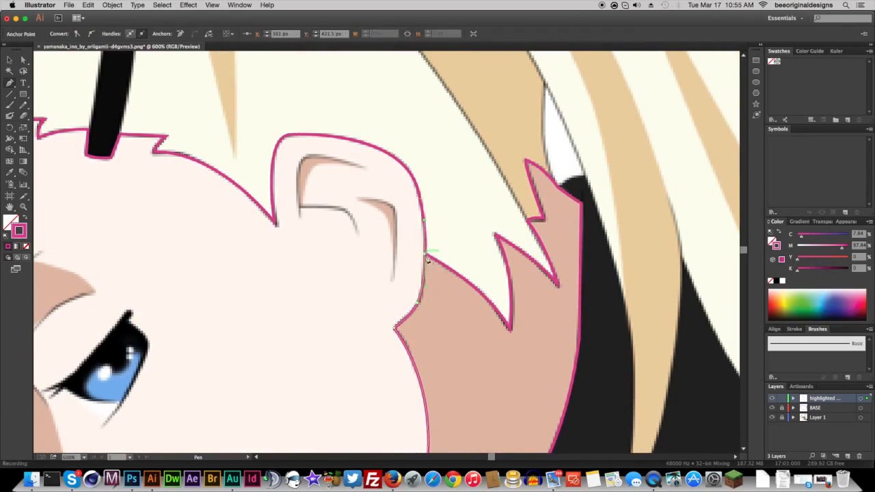
Step: Trace the highlight outline over the top of the ear and down its front edge to the hairline's corner point
mouse_move(369, 144)
mouse_down()
mouse_move(292, 130)
mouse_move(369, 139)
mouse_up()
click(399, 160)
drag(299, 134, 232, 137)
click(299, 135)
drag(276, 223, 292, 339)
click(275, 224)
Step: Trace the highlight outline along the hairline, over the first hair tip and around the base of the black hair clip
drag(154, 152, 510, 190)
click(155, 152)
click(166, 136)
click(120, 135)
drag(631, 277, 701, 305)
click(586, 200)
drag(562, 197, 498, 189)
click(564, 171)
Step: Trace the highlight outline along the forehead over the two hair tips beyond the hair clip, using corner points
click(514, 179)
drag(521, 161, 527, 155)
click(521, 161)
drag(448, 171, 420, 187)
click(447, 172)
drag(457, 149, 465, 140)
click(458, 149)
drag(376, 178, 318, 206)
click(375, 178)
drag(380, 146, 339, 94)
click(380, 147)
click(338, 202)
click(333, 144)
drag(303, 236, 295, 282)
Step: Trace the highlight outline down the forehead shadow's edge and around the shaded patch above the eye
click(388, 175)
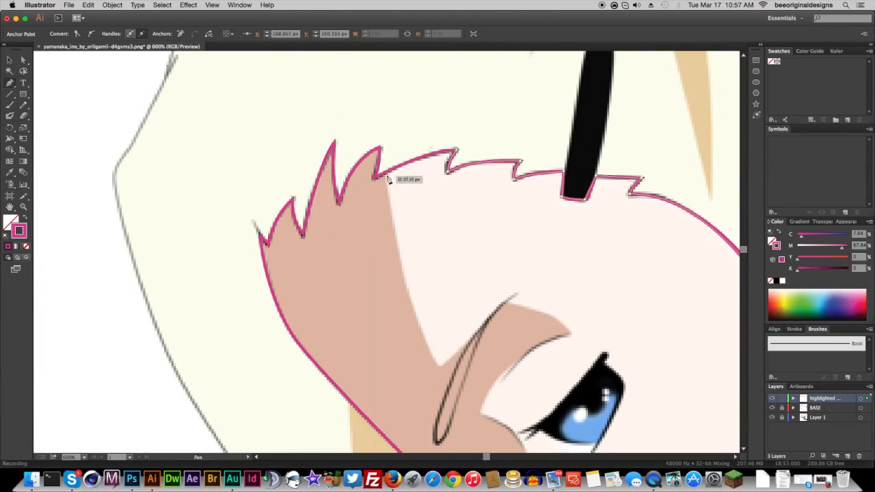
drag(440, 365, 444, 382)
click(510, 296)
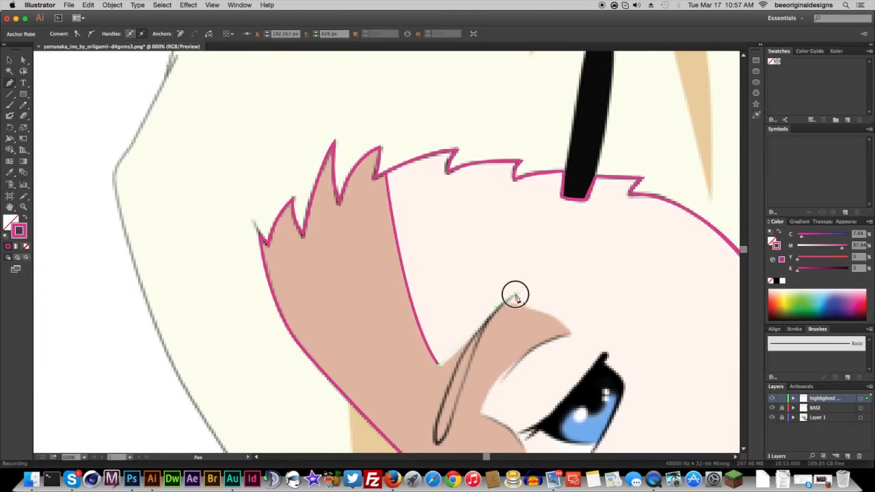
alt+click(441, 368)
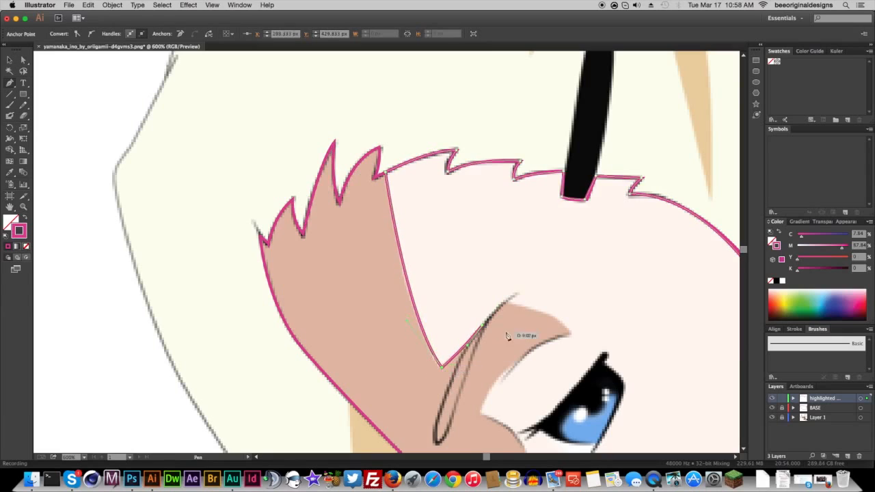
click(570, 335)
click(481, 413)
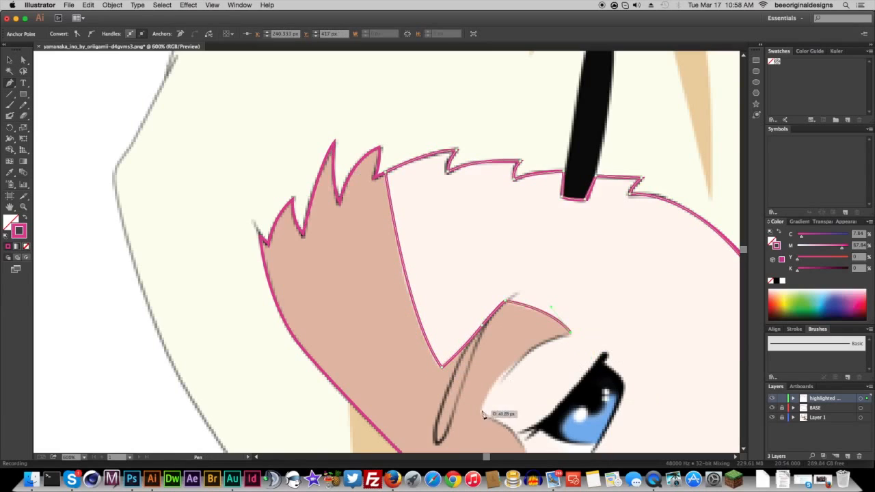
Step: Trace the highlight outline from the shadow beside the eye down the bridge of the nose to its tip
scroll(497, 414, down, 4)
scroll(621, 391, right, 4)
scroll(621, 390, down, 3)
drag(373, 246, 387, 276)
drag(327, 203, 328, 205)
click(374, 246)
scroll(421, 384, down, 3)
drag(415, 387, 419, 399)
Step: Trace the highlight outline along the underside of the nose and over the lips to the chin
drag(482, 370, 476, 380)
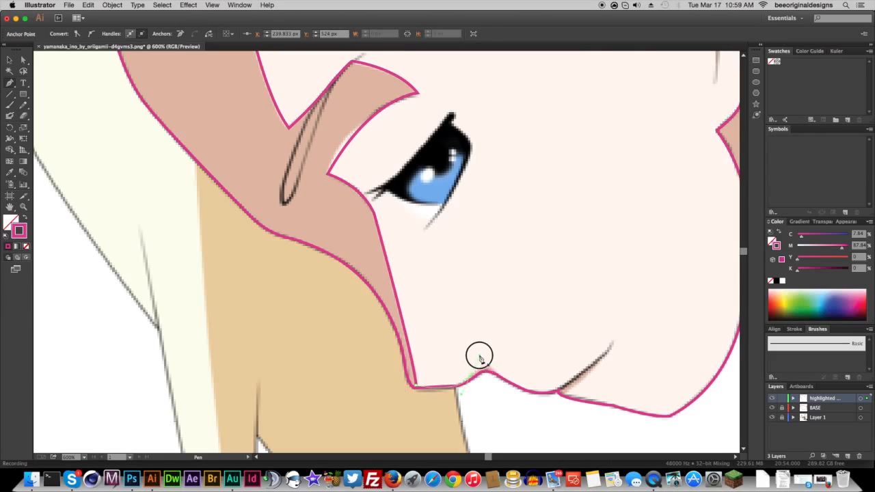
drag(418, 387, 419, 391)
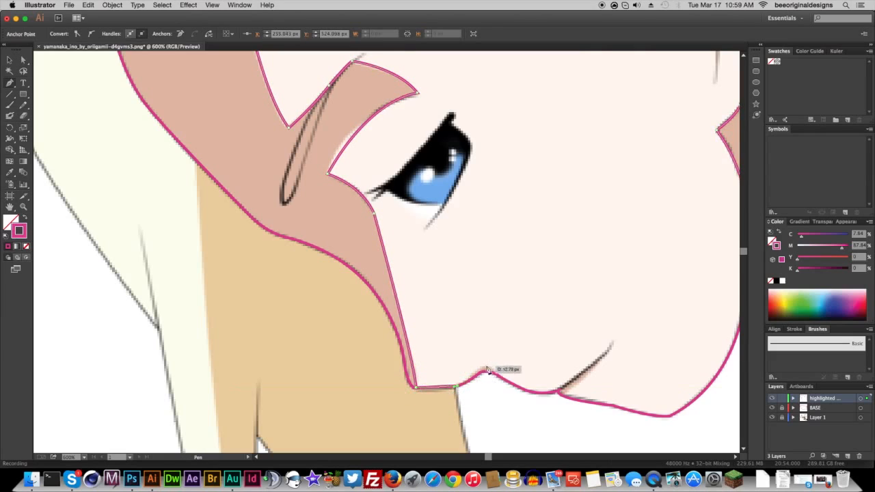
drag(518, 393, 573, 379)
drag(613, 406, 653, 406)
click(669, 415)
Step: Close the highlight outline along the jaw at its starting point and adjust the anchor point at the nose tip
drag(671, 365, 448, 365)
drag(523, 293, 534, 198)
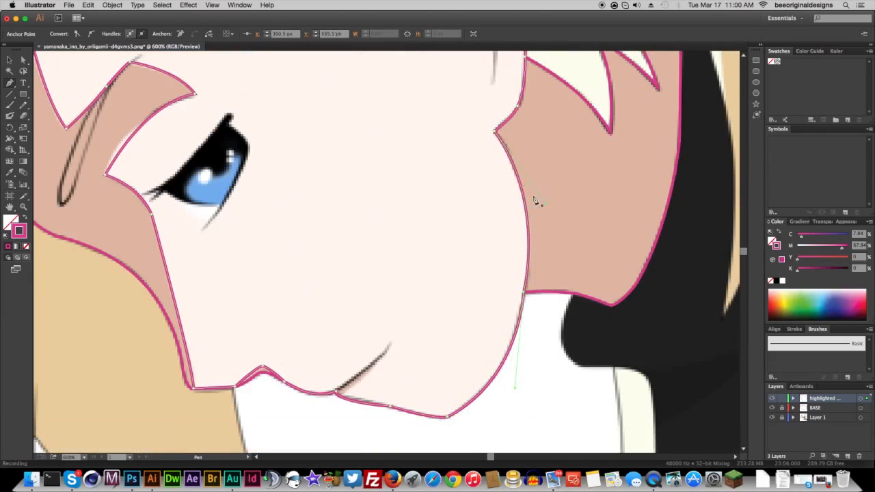
click(195, 386)
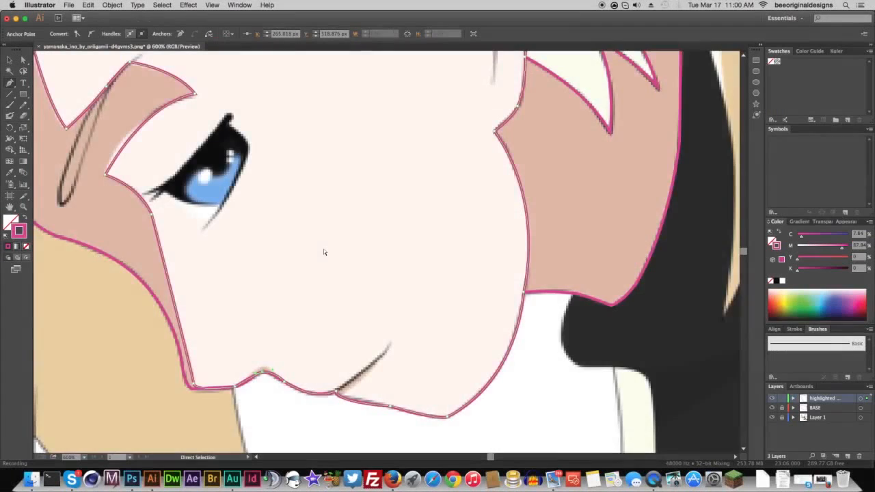
Step: Unlock the BASE layer and fill its face outline with the shaded skin colour sampled from the neck
key(ctrl+0)
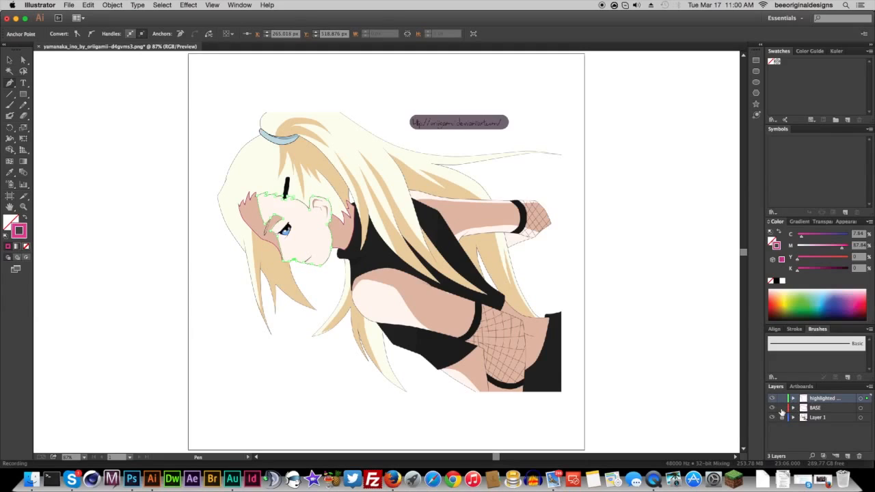
click(10, 60)
click(352, 240)
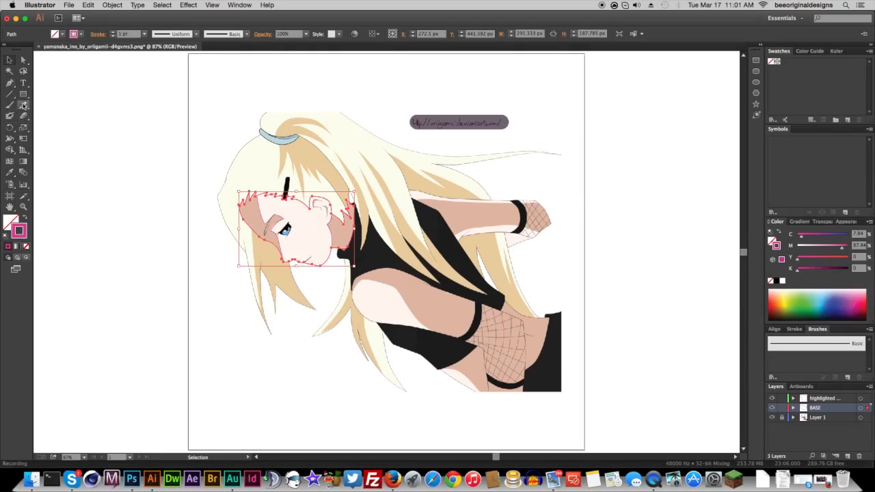
click(10, 172)
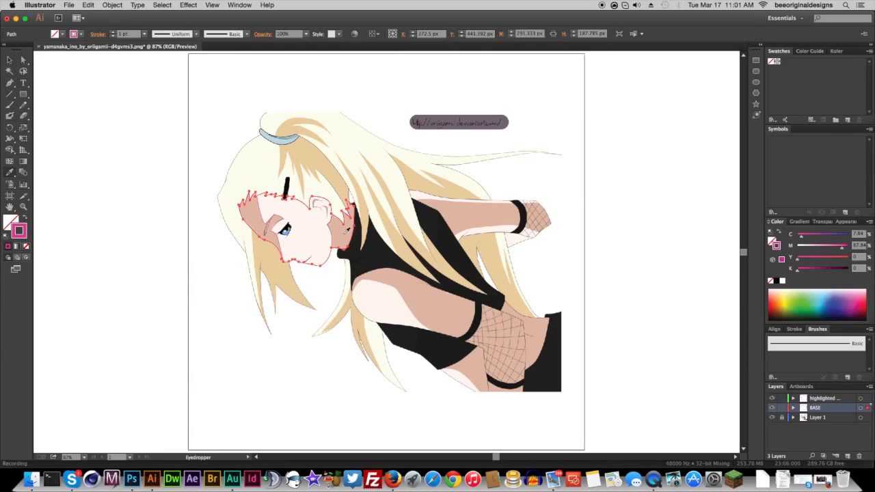
click(347, 230)
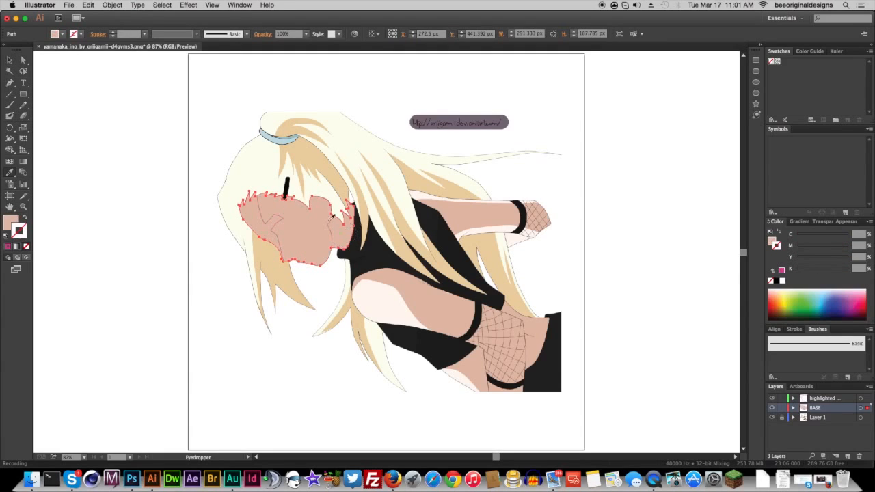
Step: Temporarily hide the BASE layer and fill the highlight outline with the light skin colour sampled from the cheek
click(772, 408)
click(772, 408)
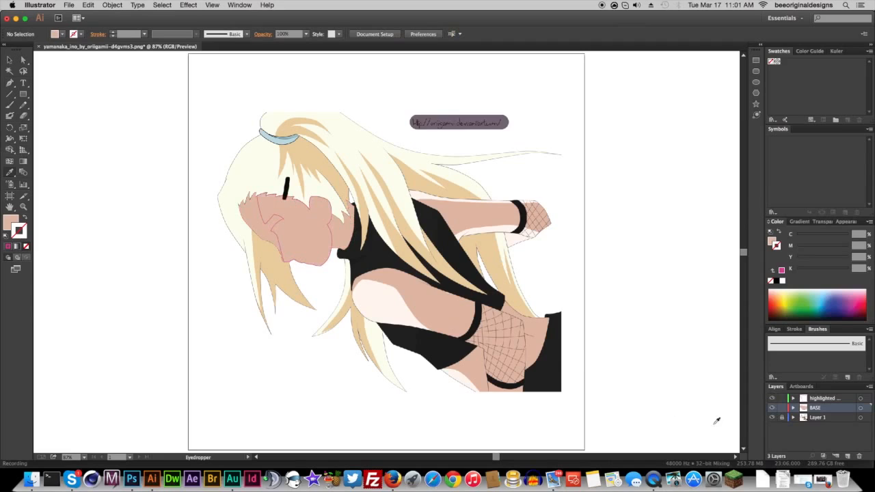
click(772, 409)
click(8, 60)
click(817, 400)
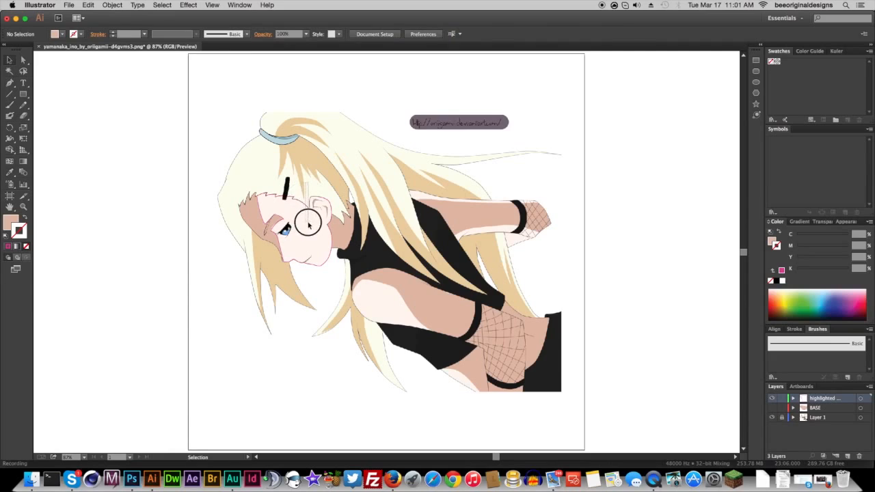
click(309, 226)
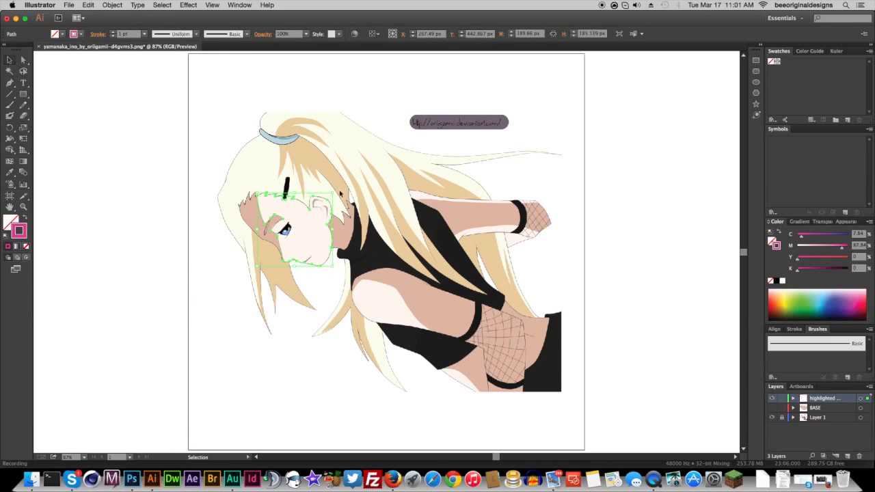
click(10, 173)
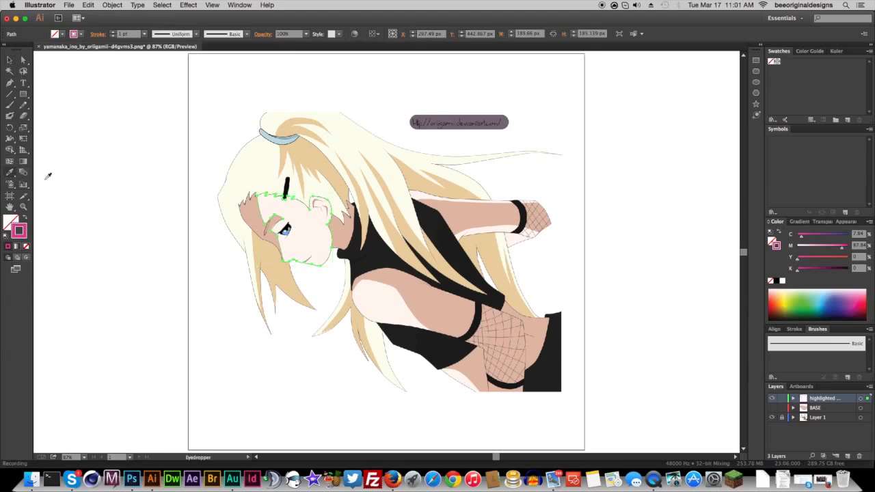
click(307, 222)
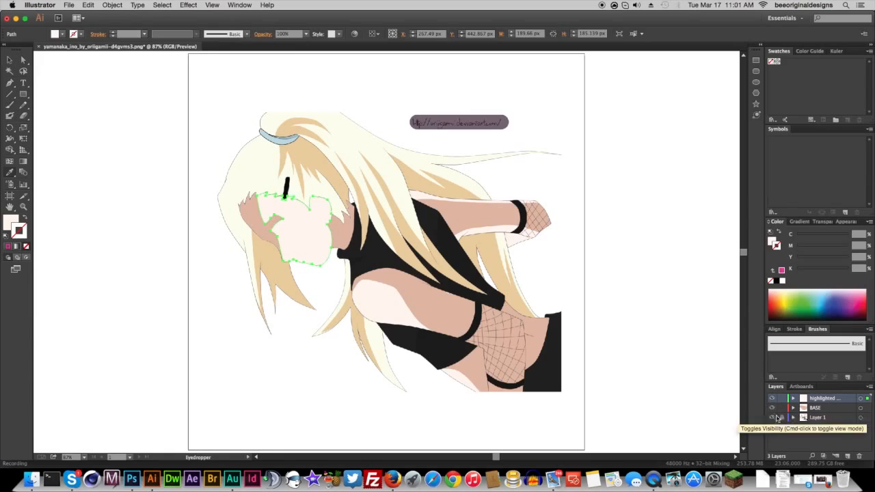
Step: Hide the Layer 1 reference image and give both filled skin shapes a black outline
click(773, 418)
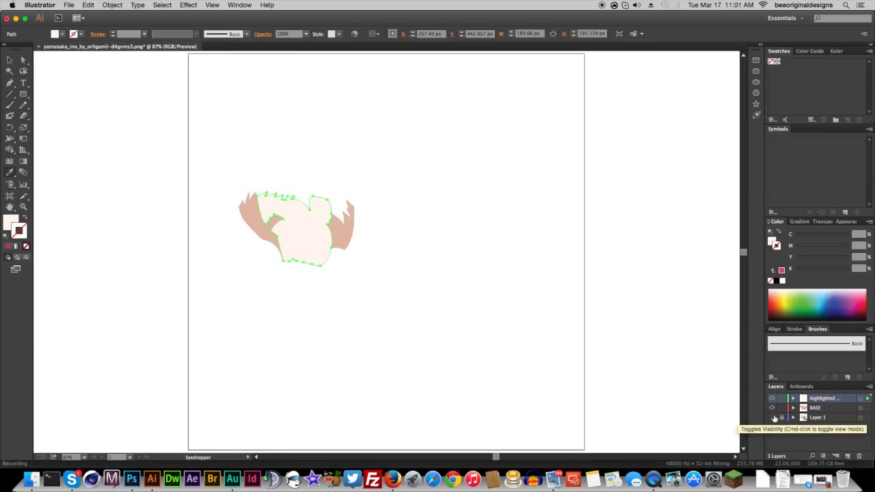
click(9, 60)
click(88, 93)
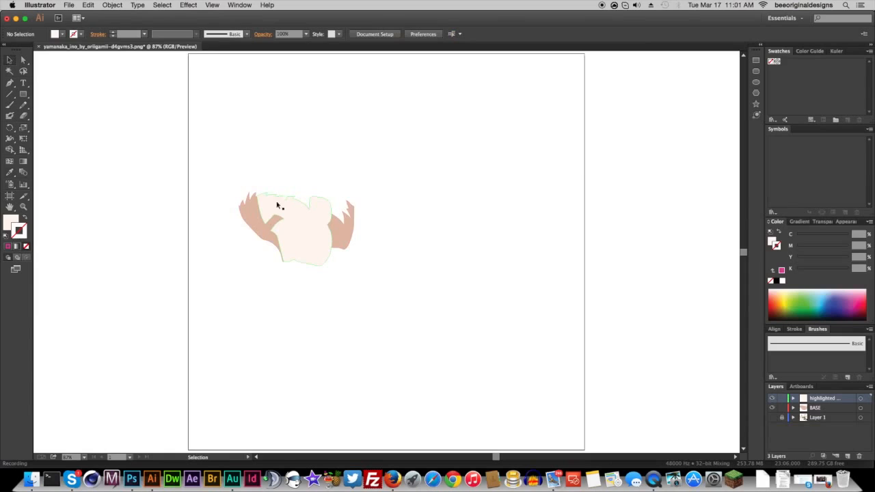
drag(209, 165, 380, 277)
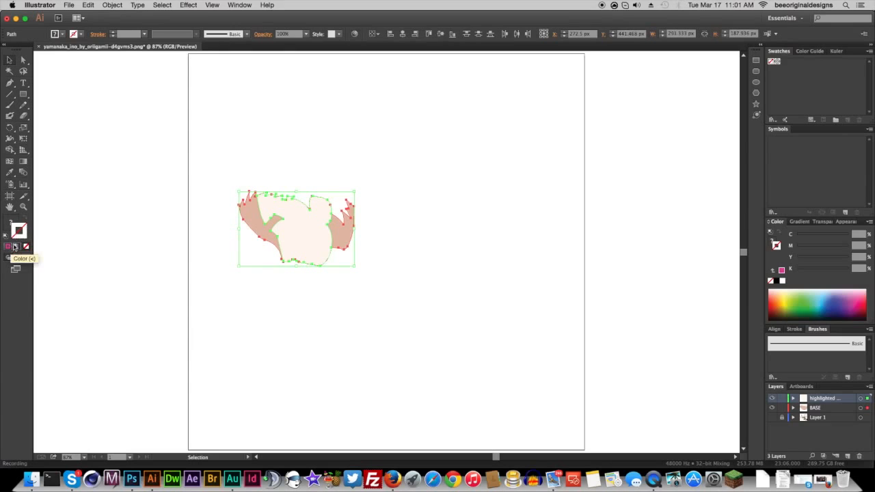
click(776, 281)
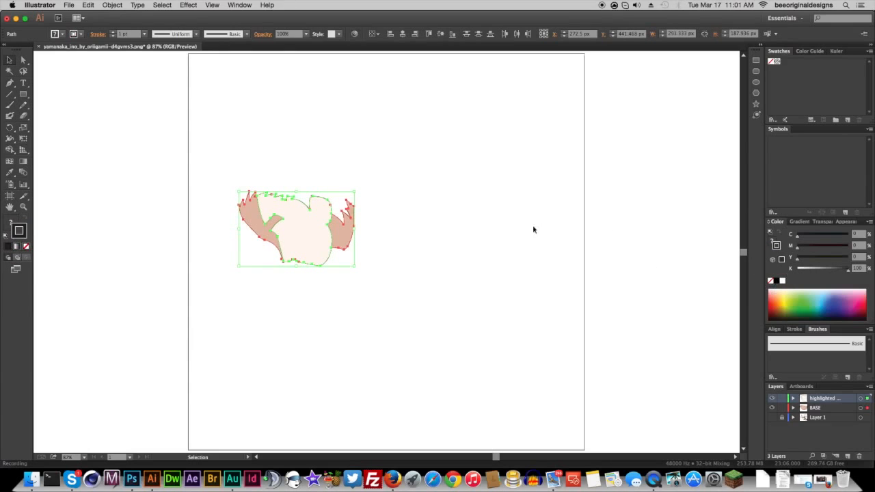
click(516, 224)
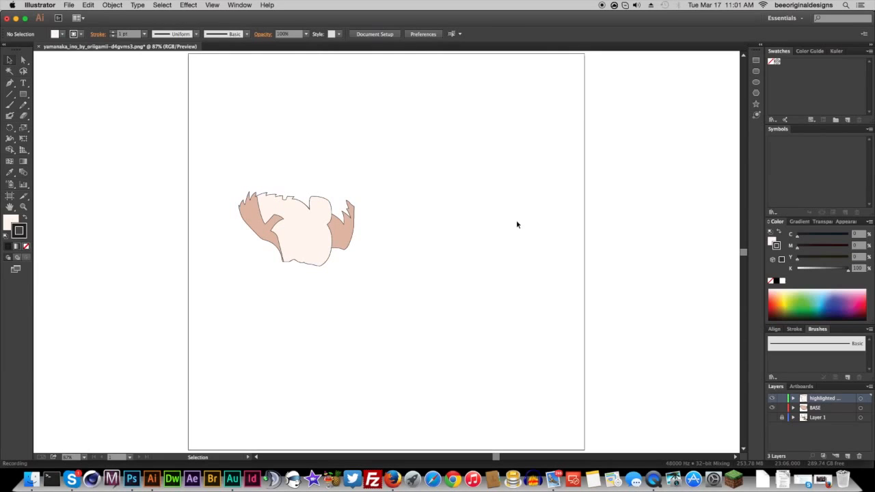
Step: Remove the stroke from the light highlight shape
click(307, 239)
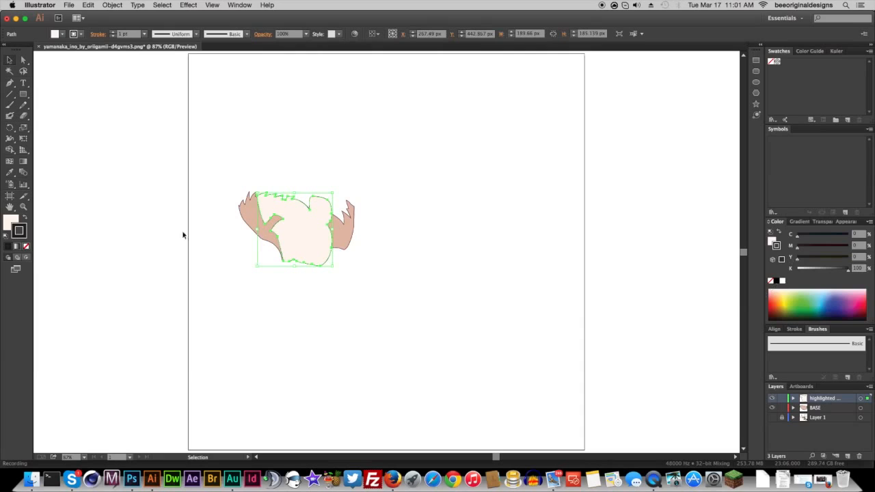
click(26, 246)
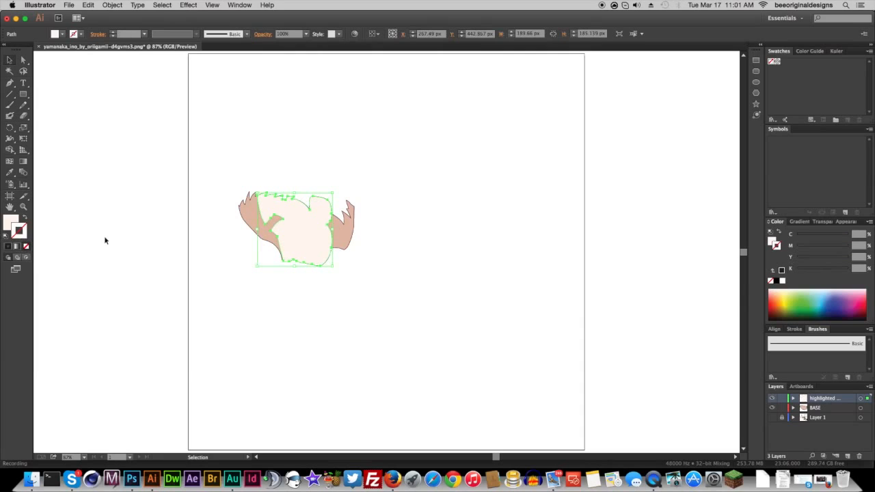
click(105, 240)
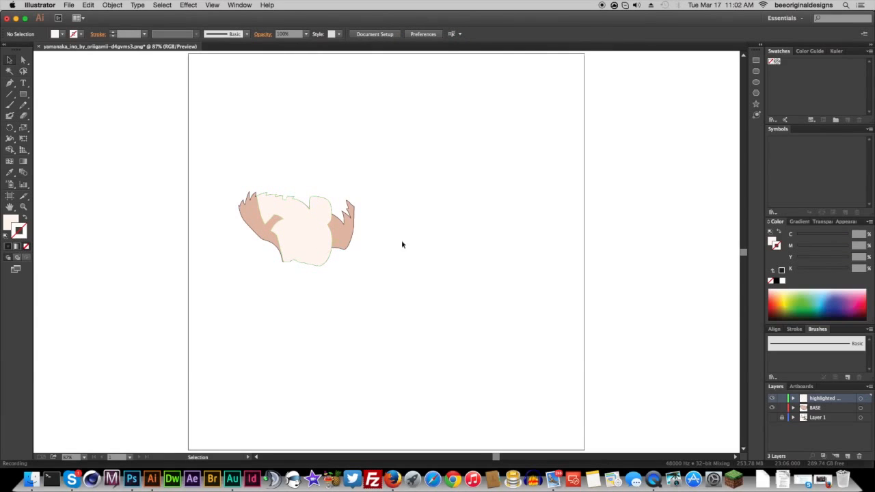
Step: Lighten the base skin shape's stroke to grey by setting its black value to 56%
click(255, 219)
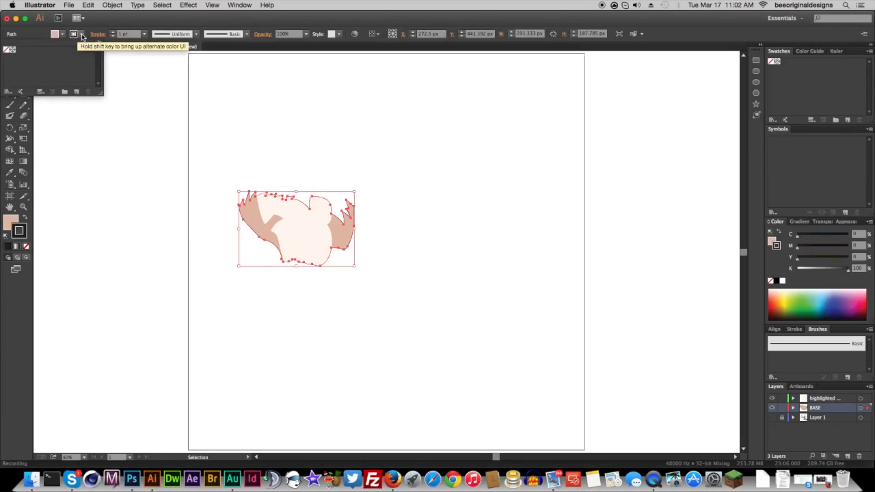
drag(847, 269, 826, 270)
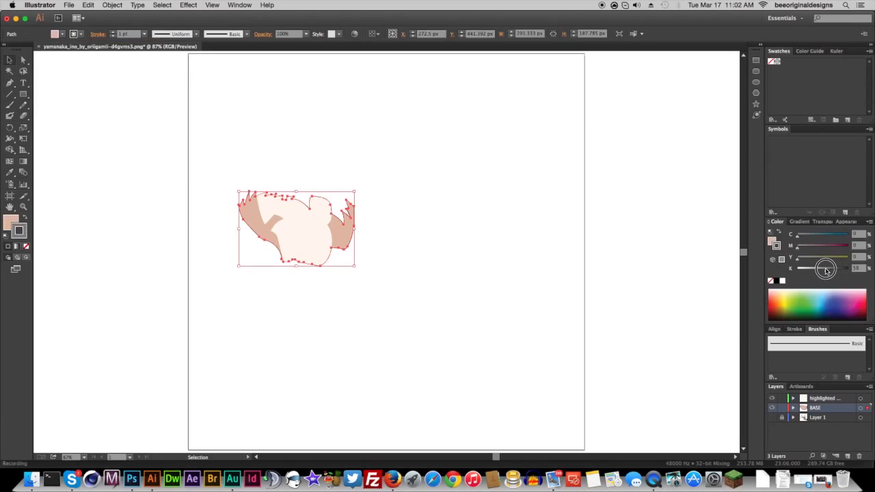
click(496, 233)
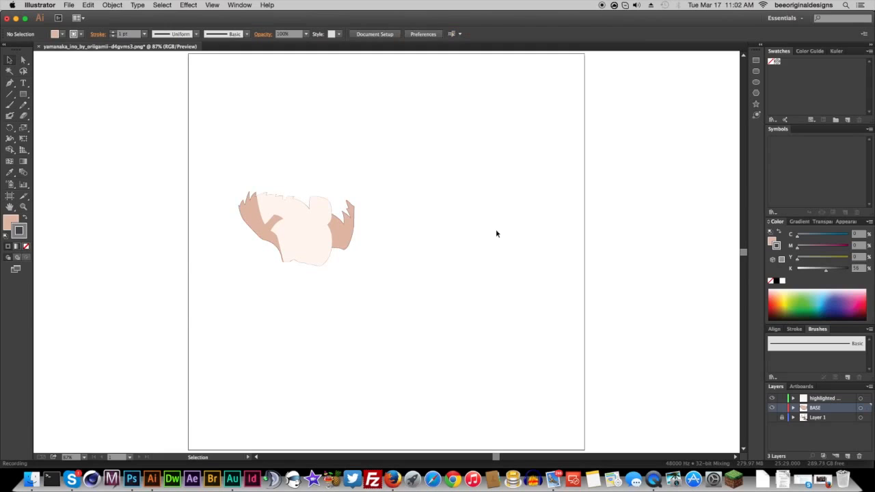
Step: Show the Layer 1 reference image and toggle its visibility to compare it with the filled face shapes
key(a)
key(super+equal)
key(super+equal)
key(super+equal)
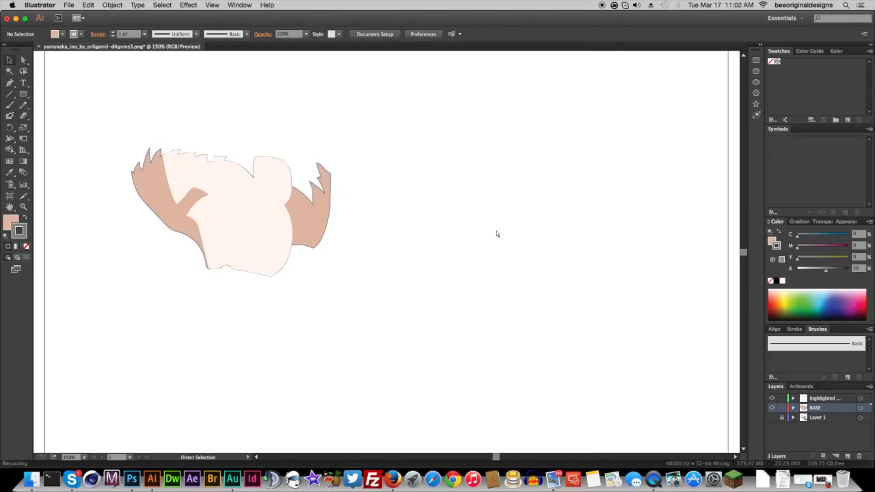
key(space)
drag(403, 183, 573, 183)
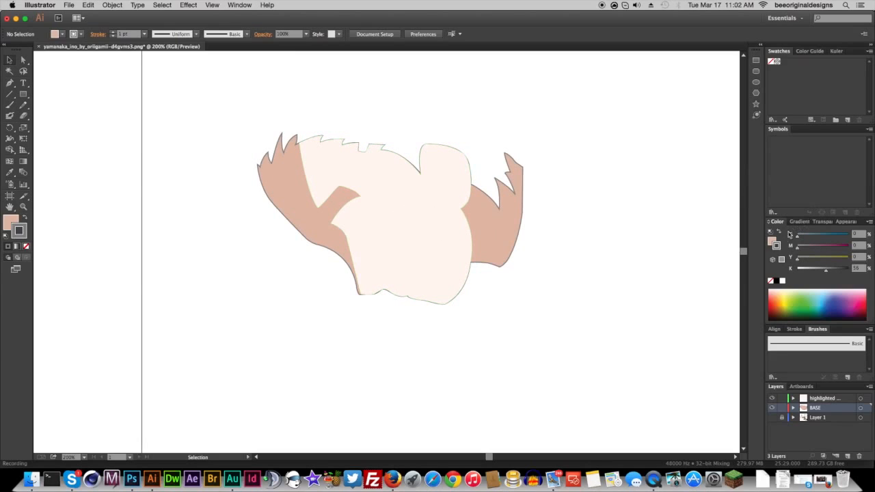
click(771, 419)
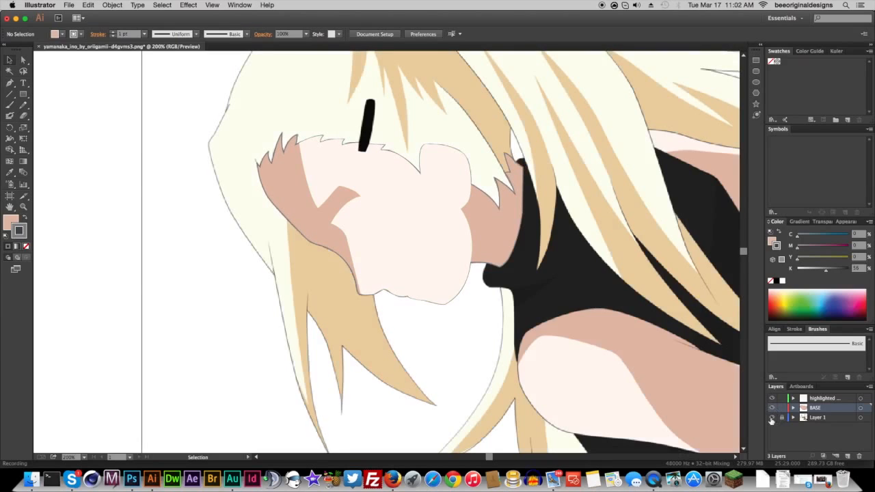
click(771, 417)
click(771, 418)
click(771, 418)
click(771, 418)
Step: Toggle the BASE layer's visibility to compare its grey outline with the reference image
click(772, 408)
click(772, 408)
click(772, 408)
click(772, 408)
click(772, 408)
click(772, 408)
click(772, 408)
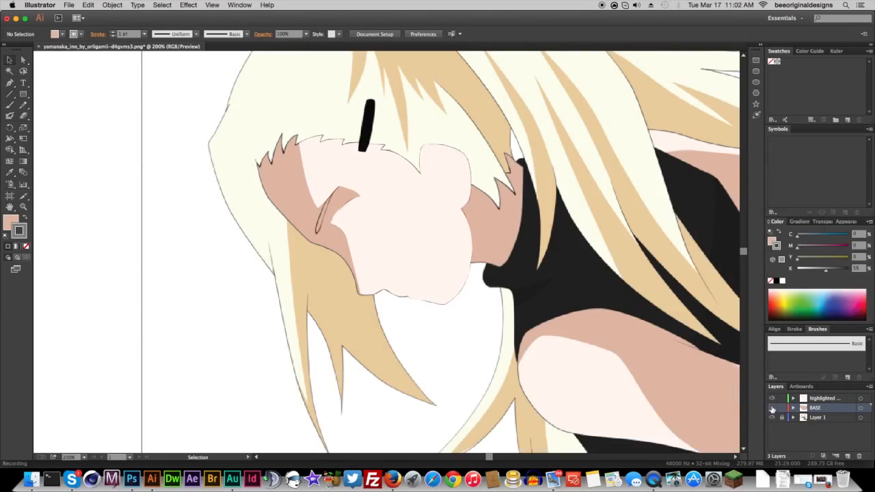
click(771, 408)
click(771, 408)
click(772, 408)
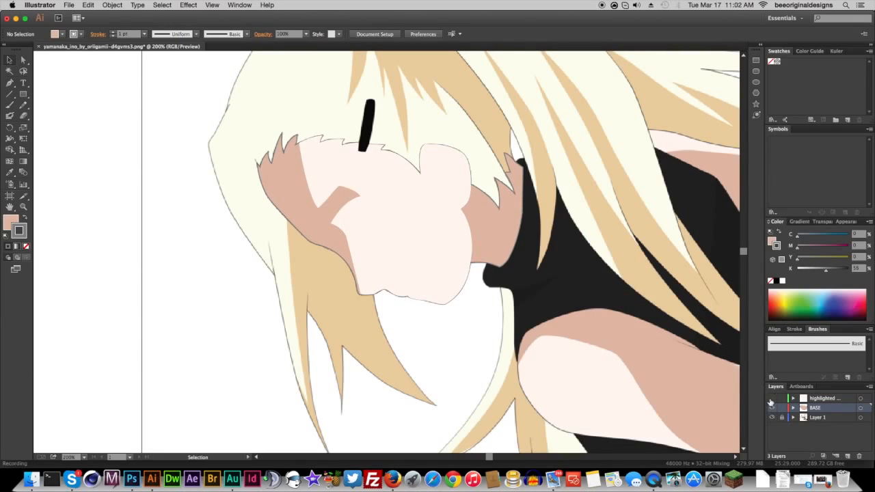
Step: Toggle the highlight and BASE layers' visibility to compare the filled shapes with the reference face
click(771, 399)
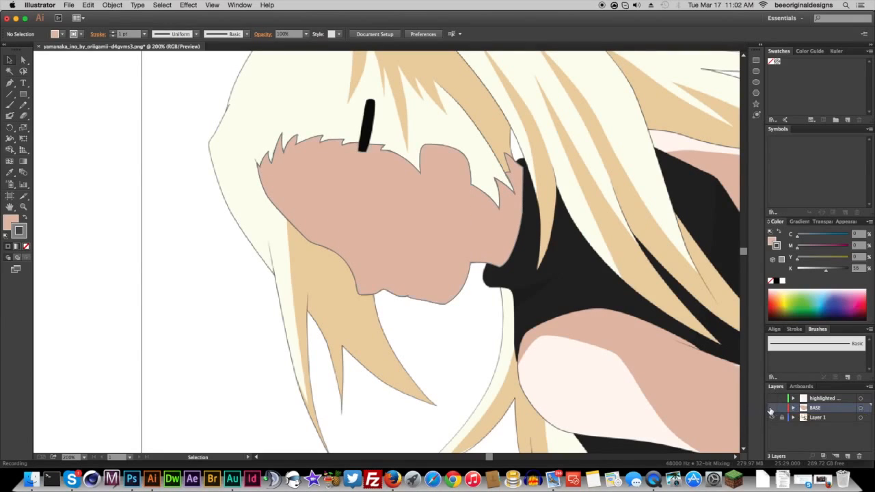
click(771, 399)
click(771, 400)
click(771, 409)
click(771, 409)
click(770, 409)
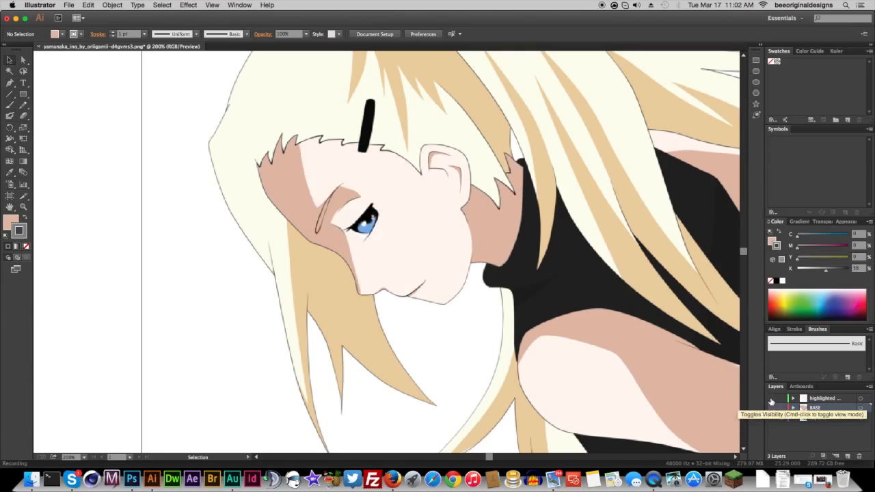
click(771, 400)
click(771, 400)
click(771, 400)
click(771, 399)
click(771, 399)
click(771, 399)
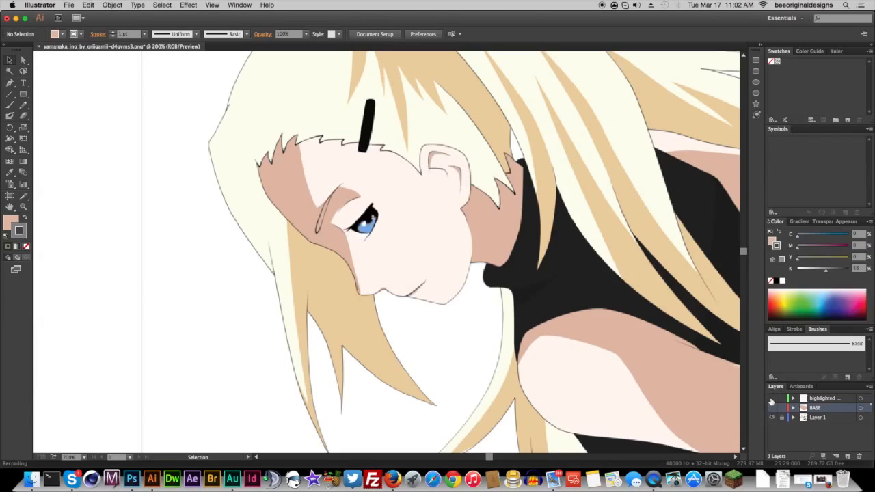
click(771, 400)
click(771, 400)
click(772, 400)
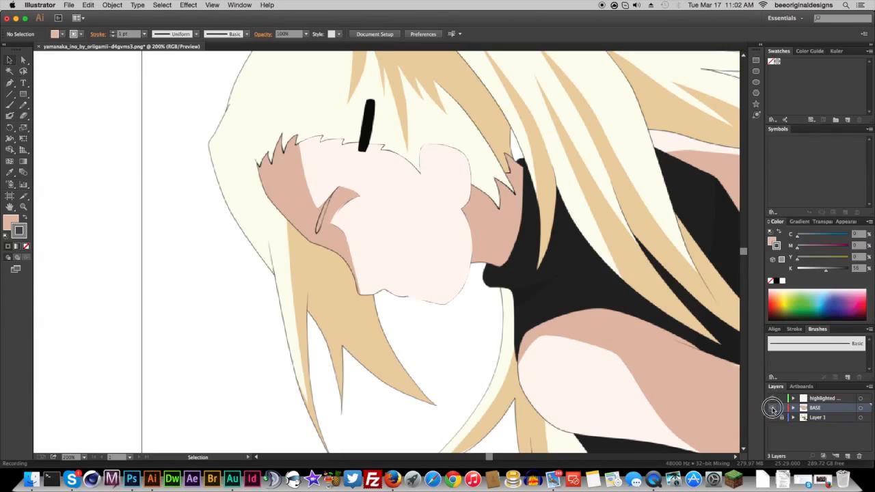
Step: Hide the Layer 1 reference image and give both skin shapes a black stroke
click(772, 416)
drag(339, 107, 381, 163)
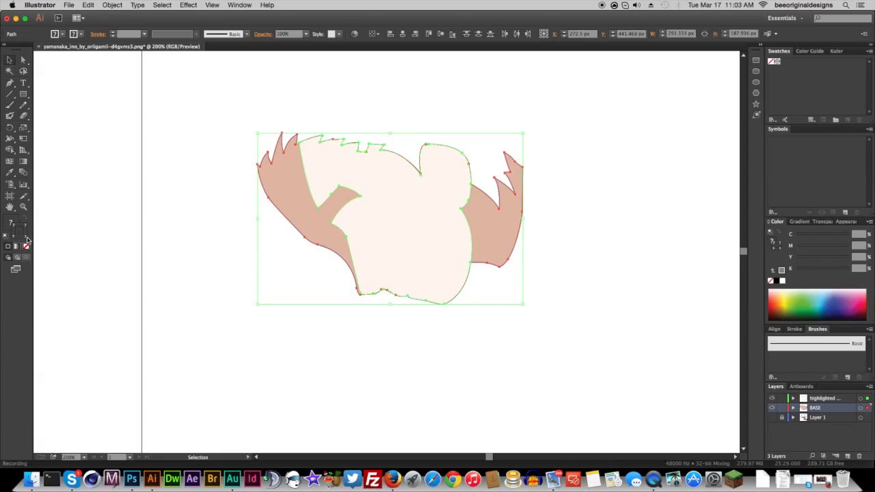
click(777, 281)
click(661, 357)
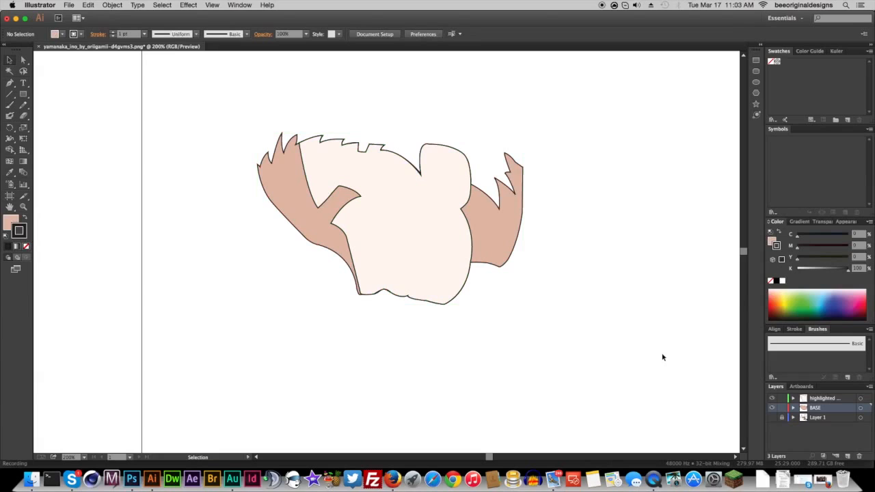
Step: Show the Layer 1 reference image and toggle the highlight and BASE layers to compare the black outlines with it
click(772, 418)
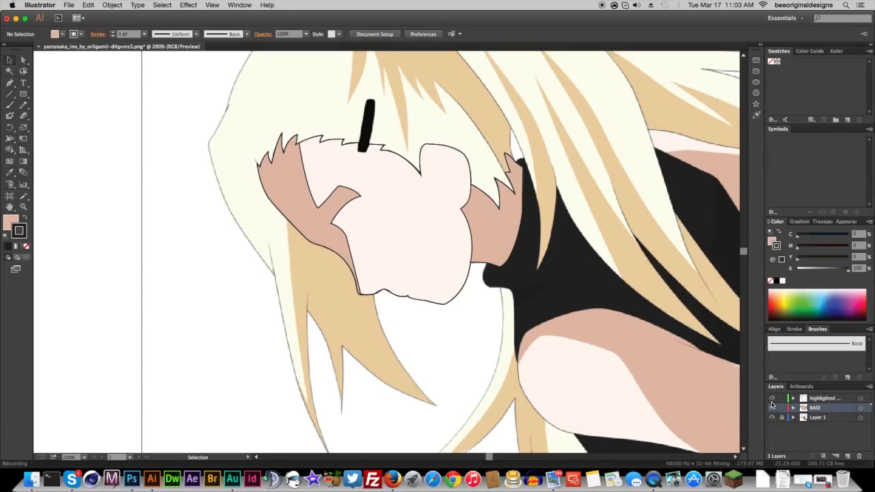
click(772, 400)
click(772, 399)
click(771, 408)
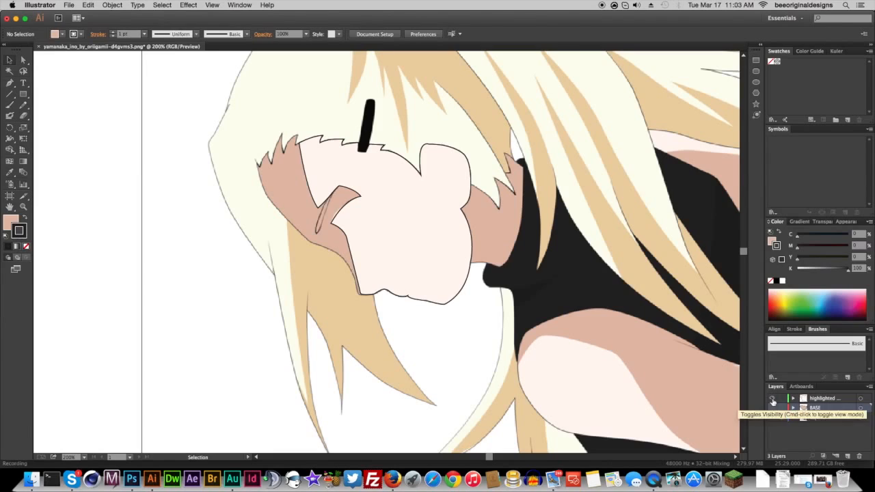
click(772, 399)
click(772, 399)
click(772, 399)
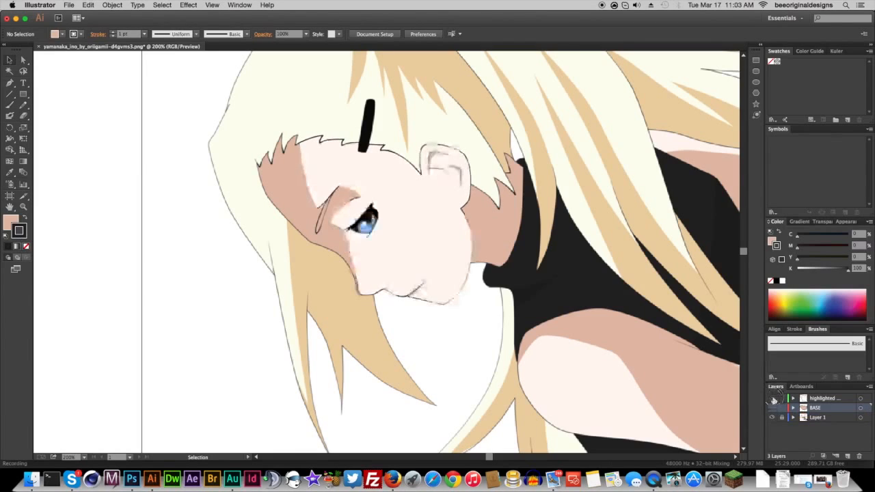
click(772, 399)
click(772, 400)
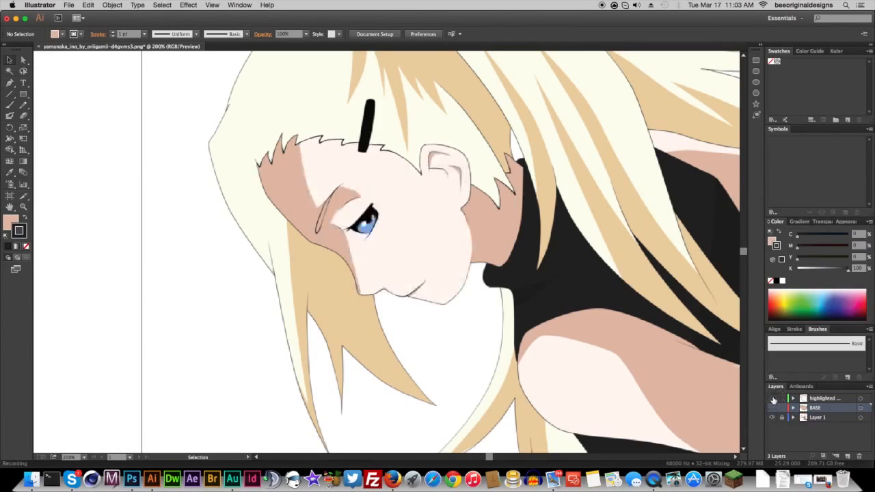
click(772, 399)
click(773, 399)
click(773, 399)
click(772, 399)
click(772, 399)
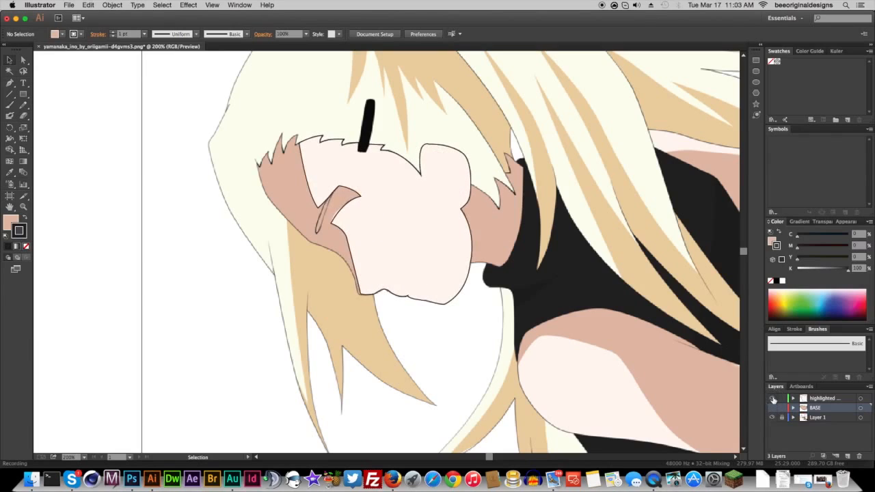
click(773, 399)
click(772, 399)
click(773, 399)
click(773, 400)
Step: Remove the stroke from the light highlight shape and toggle the BASE layer to check its outline against the reference
drag(494, 224, 440, 252)
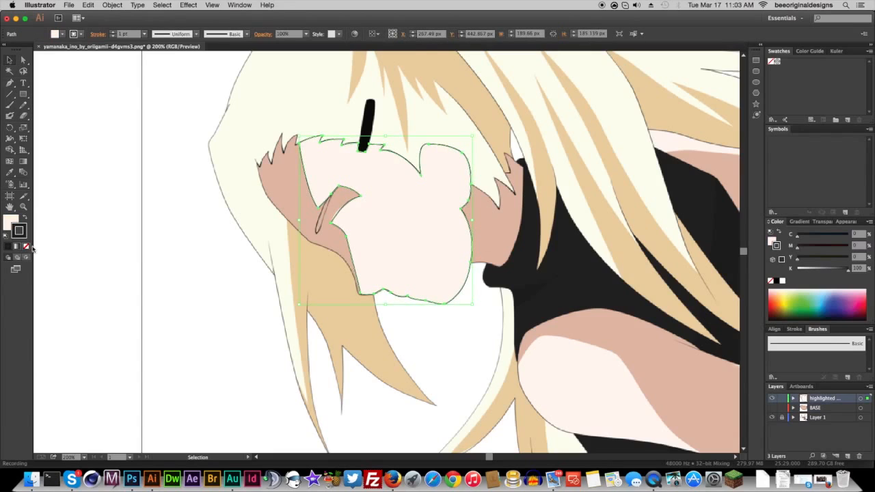
click(155, 301)
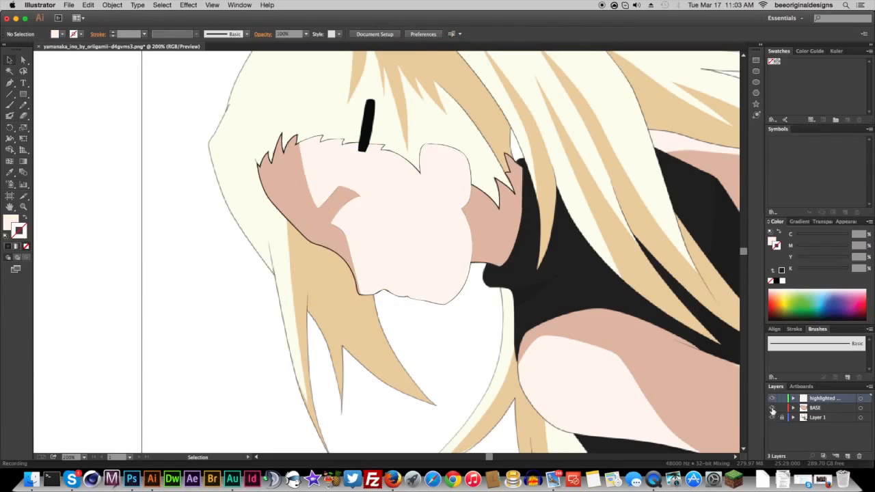
click(772, 409)
click(772, 408)
click(772, 409)
click(772, 410)
click(772, 410)
click(773, 410)
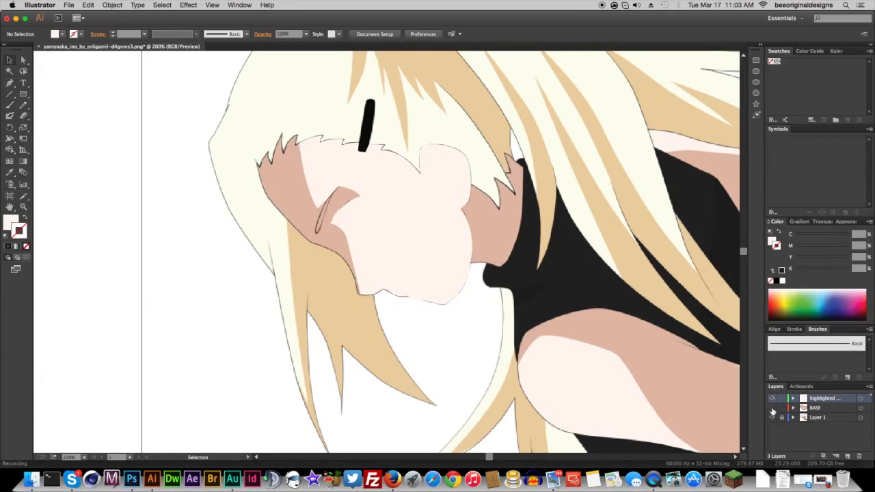
click(772, 411)
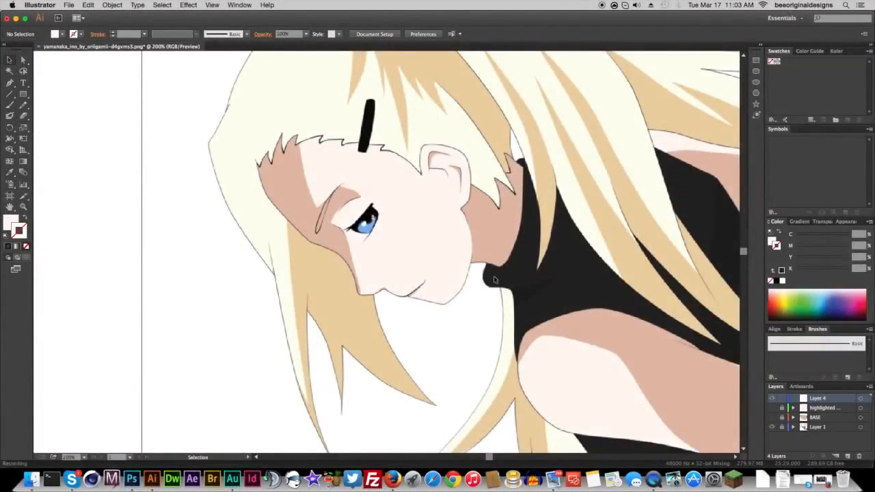
Step: Rename the new top layer as eyes
key(super+plus)
key(super+plus)
key(super+plus)
key(super+plus)
drag(494, 280, 604, 419)
double_click(818, 399)
text(eyes)
key(Return)
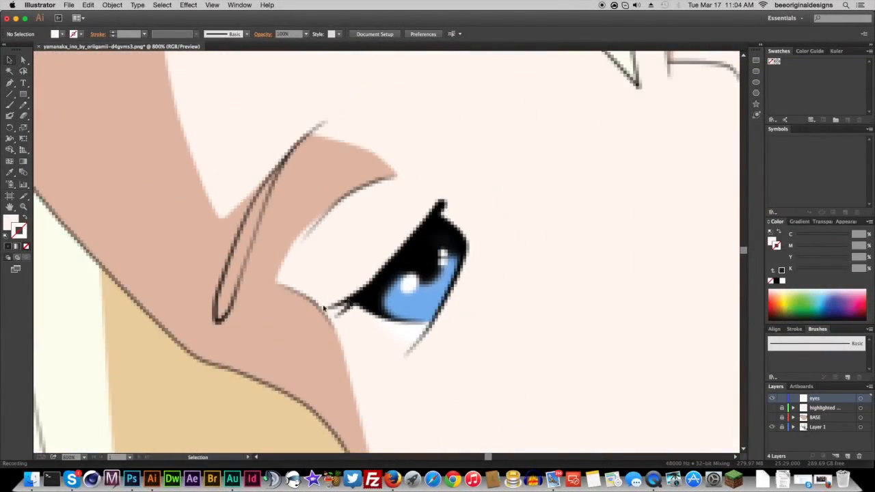
Step: Trace the eye's black outline with the Pen tool as a closed magenta path, including the upper lash, lower lid and lash tips
click(373, 296)
click(504, 103)
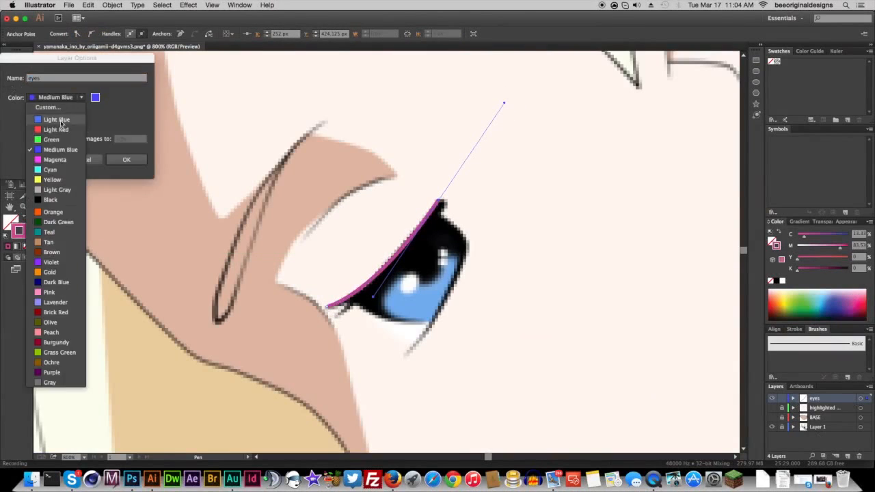
click(441, 203)
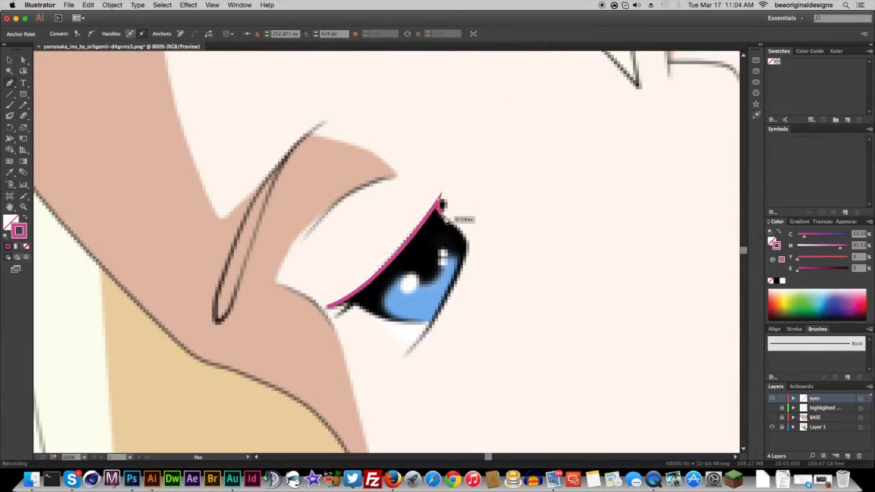
drag(468, 262, 461, 292)
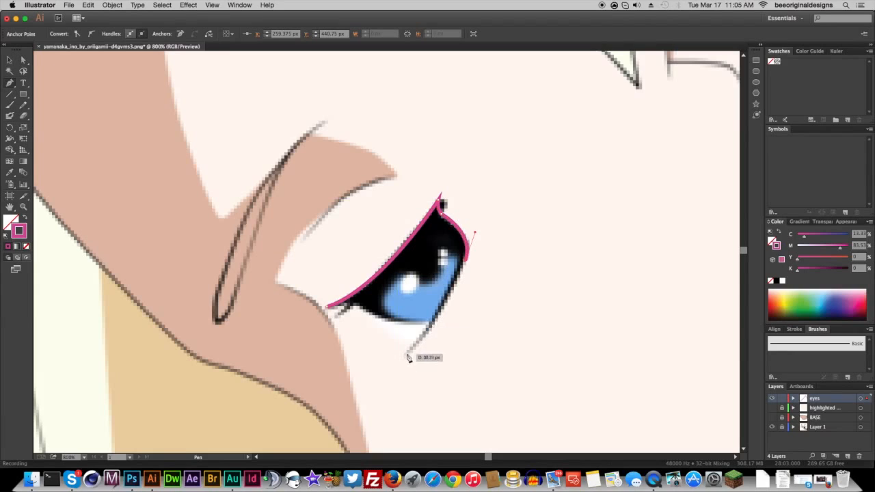
drag(406, 353, 438, 316)
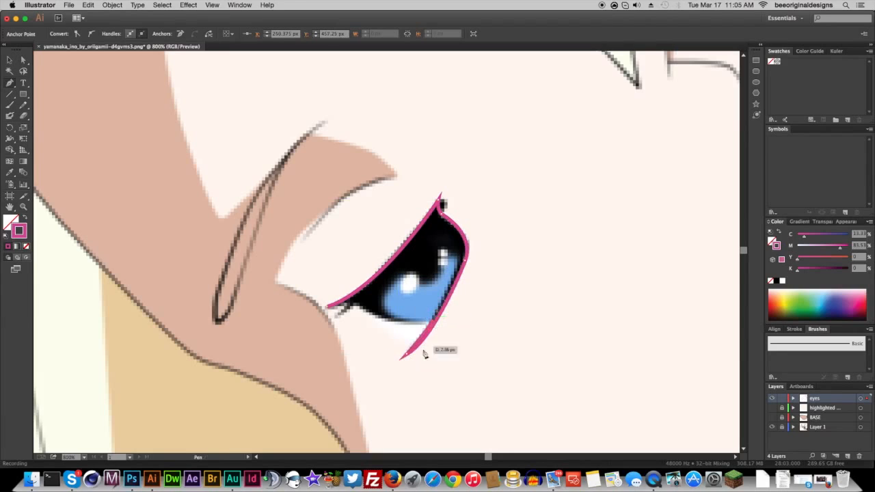
drag(360, 308, 386, 331)
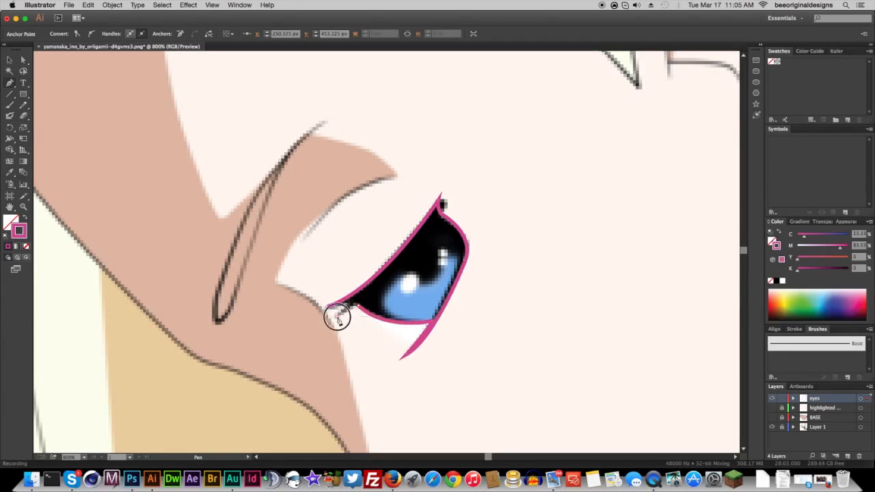
drag(335, 309, 373, 295)
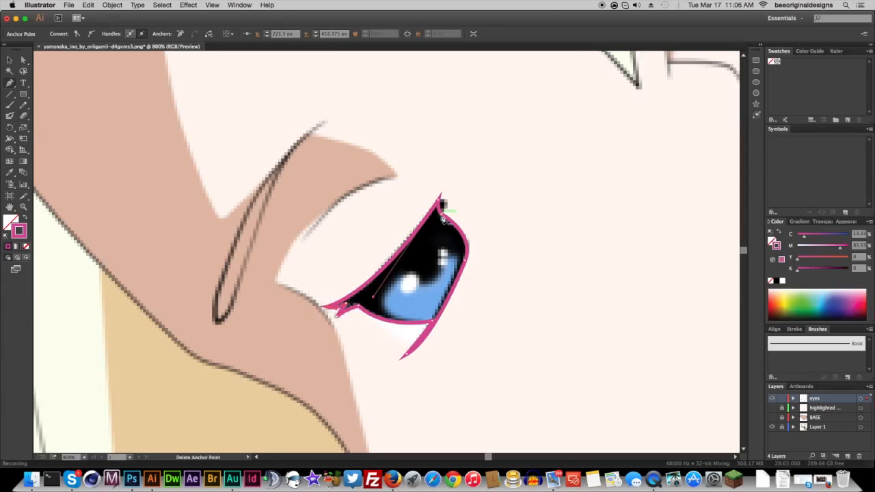
Step: Reshape the eye outline's upper outer corner so it follows the lash tip of the reference
drag(440, 213, 540, 177)
super+click(514, 207)
super+click(445, 216)
key(super+z)
click(22, 60)
click(443, 201)
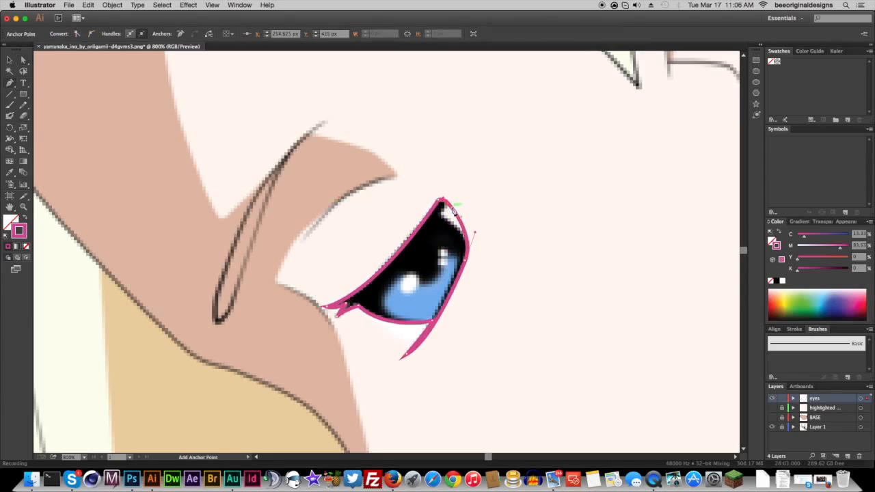
drag(452, 210, 443, 214)
drag(472, 240, 476, 234)
key(v)
click(586, 235)
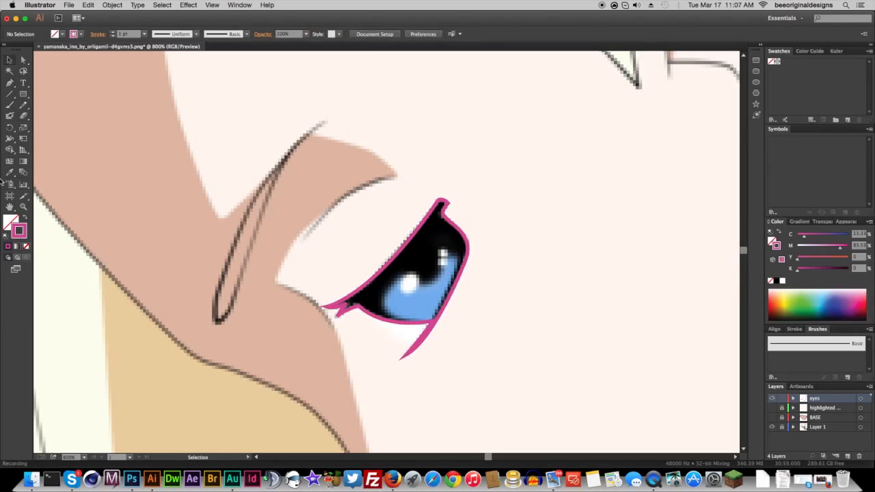
Step: Expand the eyes layer and rename the outline path as black eye
click(9, 83)
click(793, 398)
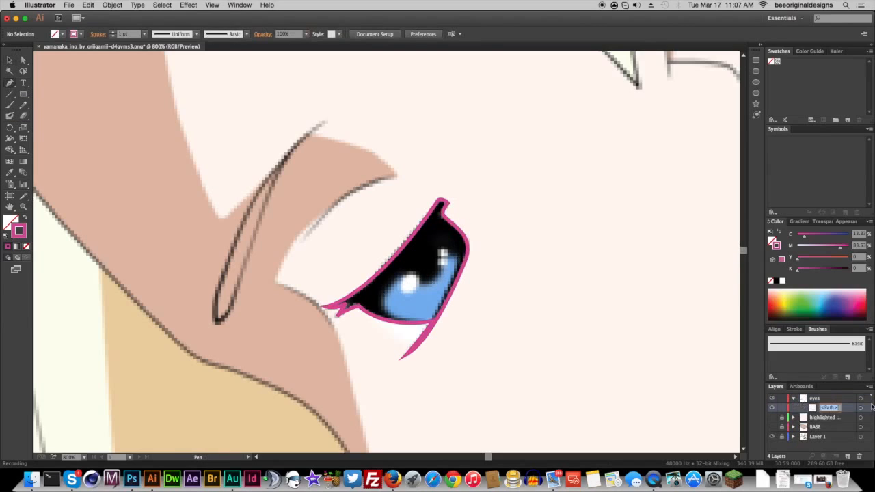
click(835, 399)
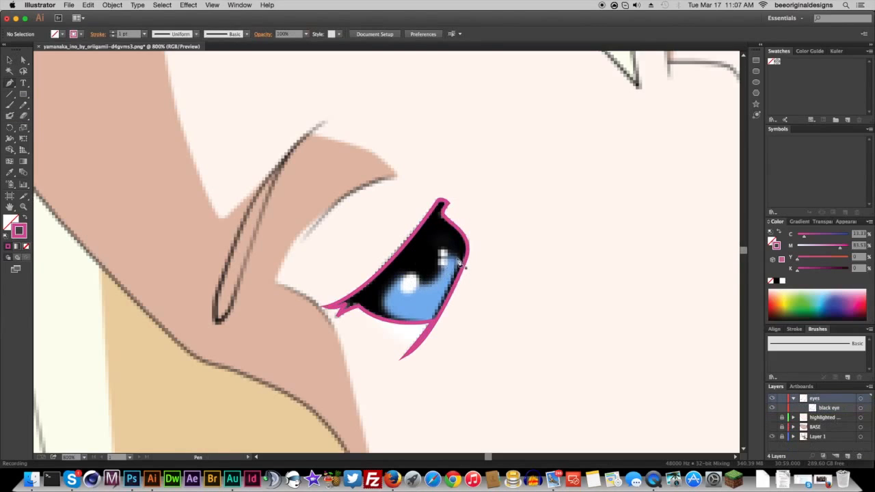
Step: Trace the blue iris area with the Pen tool as a closed path around the large eye reflection
click(456, 257)
drag(432, 319, 410, 347)
click(432, 318)
drag(383, 303, 432, 309)
click(419, 282)
drag(443, 266, 446, 244)
click(443, 267)
click(456, 257)
Step: Lock the iris path and rename it as blue of eye
click(782, 408)
double_click(827, 408)
text(blue of eye)
key(Return)
Step: Draw white ellipses without a stroke over the three light reflections in the eye
drag(25, 95, 55, 116)
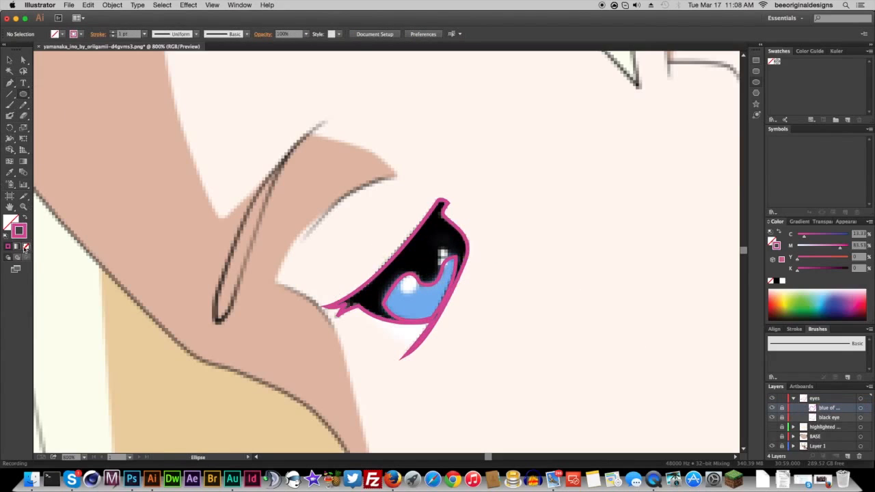
click(25, 247)
click(10, 223)
click(782, 282)
mouse_move(403, 270)
mouse_down()
mouse_move(427, 276)
mouse_move(420, 294)
mouse_up()
mouse_move(438, 249)
mouse_down()
mouse_move(448, 258)
mouse_move(420, 262)
mouse_move(446, 264)
mouse_up()
double_click(10, 60)
key(Escape)
click(132, 165)
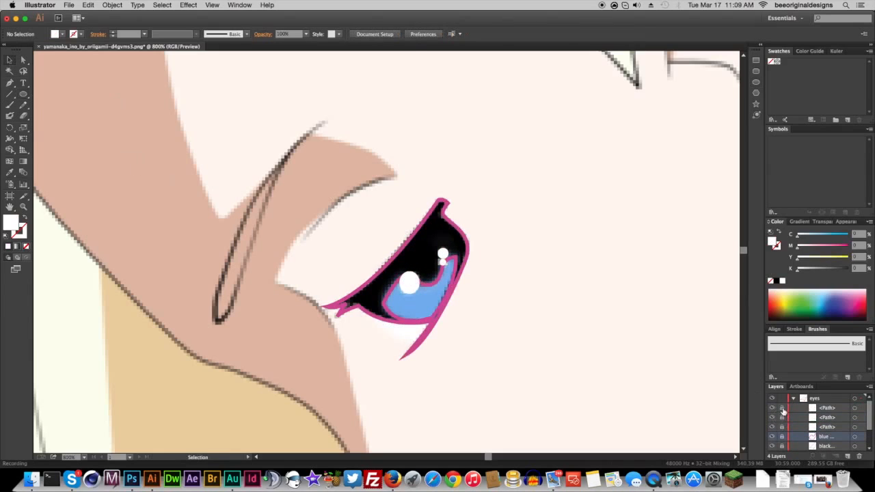
Step: Unlock the black eye path, give it a black fill and stroke, and lock it again
scroll(783, 411, down, 2)
click(782, 427)
click(441, 311)
click(8, 247)
click(23, 235)
click(777, 281)
click(782, 428)
Step: Unlock the iris path, give it a light blue fill and stroke, and lock it again
click(782, 418)
click(444, 300)
click(822, 299)
click(10, 223)
click(782, 272)
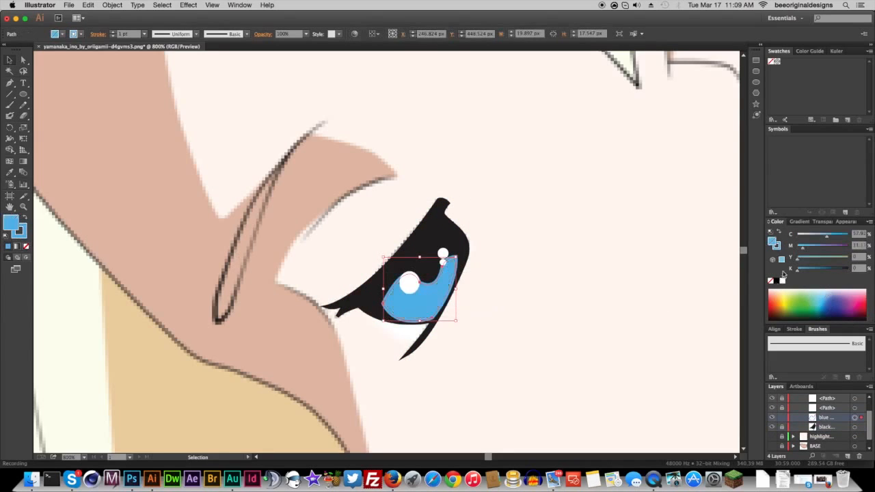
click(781, 417)
Step: Collapse the eyes layer, show the skin layers and toggle Layer 1 to check the traced face on the whole artboard
key(super+0)
scroll(799, 419, down, 1)
scroll(795, 431, up, 5)
click(793, 398)
click(773, 428)
drag(773, 428, 773, 408)
click(773, 428)
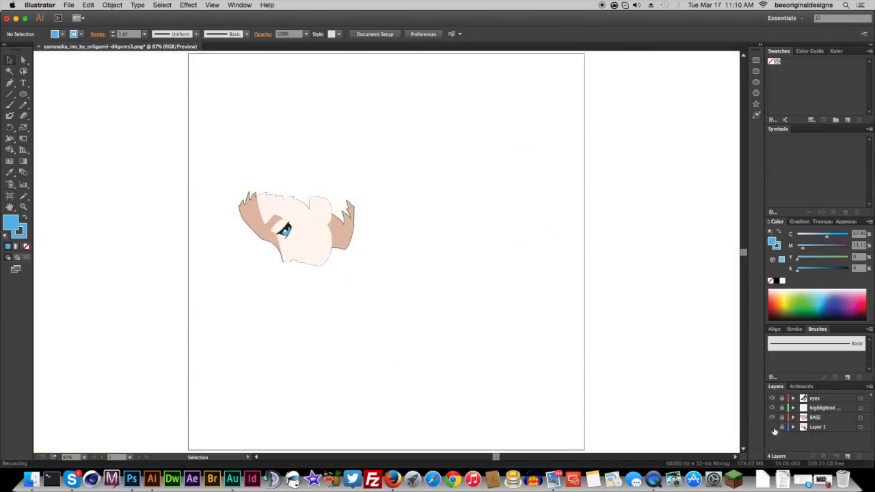
click(773, 427)
Step: Create a top layer named fine details and hide the highlight and BASE layers
key(super+l)
click(773, 417)
click(773, 428)
Step: Trace the eyebrow as a thin closed shape with the Pen tool, using no fill and a black stroke
key(super+equal)
key(super+equal)
key(super+equal)
key(super+equal)
key(super+equal)
drag(242, 232, 823, 378)
click(9, 82)
key(slash)
key(x)
click(777, 281)
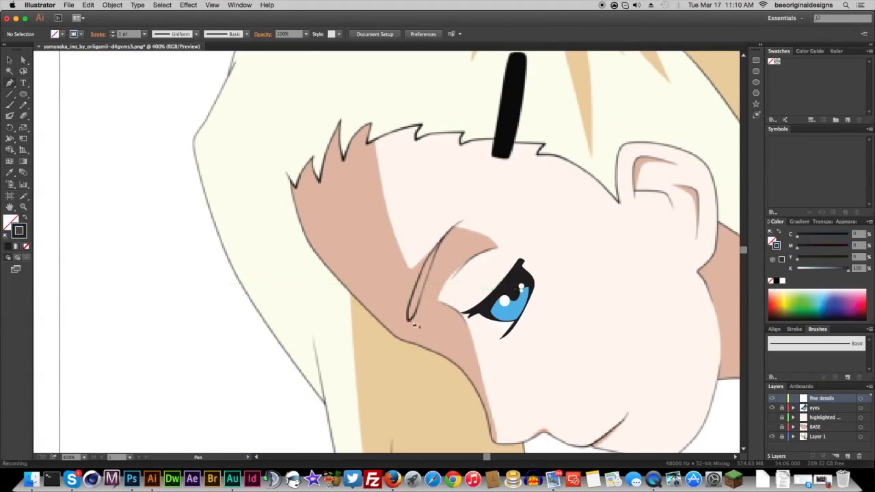
click(460, 222)
mouse_move(410, 316)
mouse_down()
mouse_move(417, 321)
mouse_move(405, 373)
mouse_move(410, 319)
mouse_move(400, 324)
mouse_move(416, 316)
mouse_up()
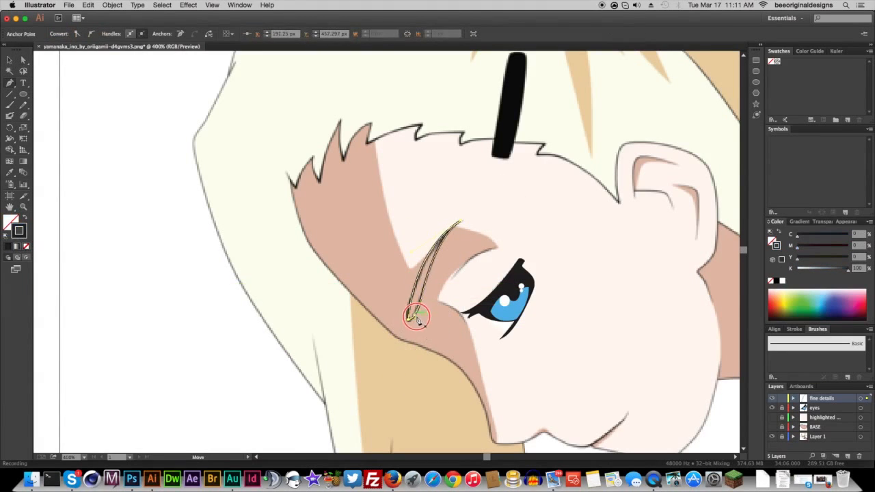
Step: Draw the curved eyelid crease above the eye with the Pen tool
click(495, 249)
drag(452, 279, 429, 309)
click(453, 279)
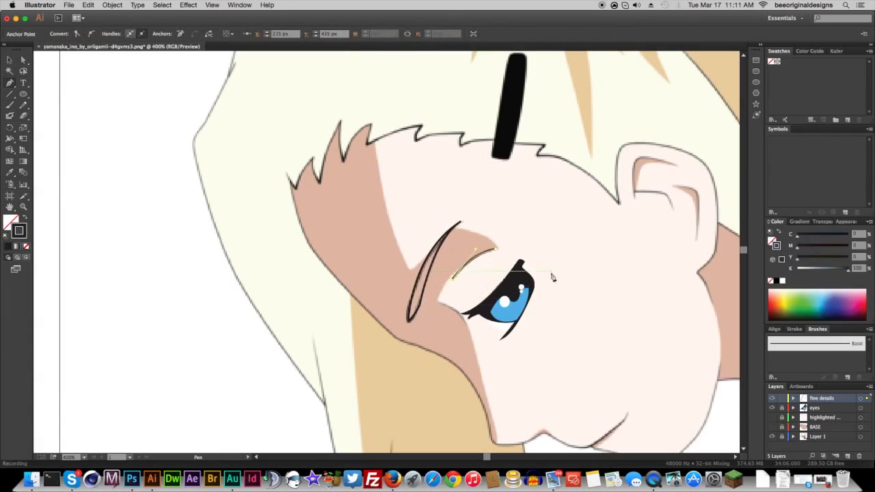
Step: Trace the shaded fold in the upper ear as a thin closed shape with the Pen tool
click(634, 198)
drag(649, 159, 671, 165)
click(676, 165)
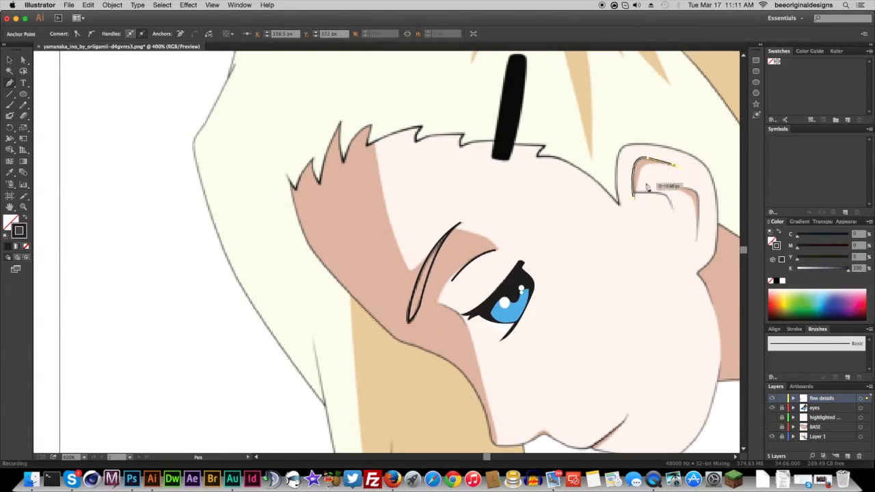
super+click(627, 257)
key(super+z)
click(649, 165)
Step: Draw the short curved line in the middle of the ear and change the fine details layer's colour to red
drag(633, 198, 598, 199)
click(673, 210)
double_click(826, 398)
key(Return)
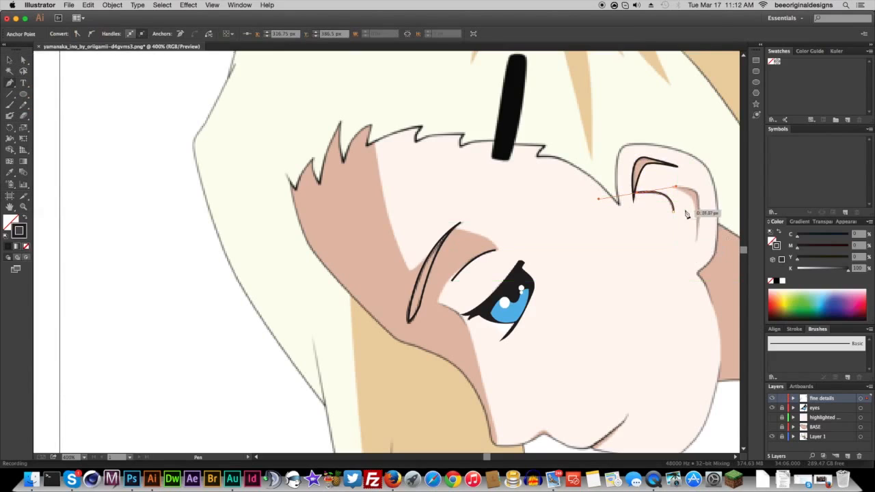
click(697, 240)
mouse_move(697, 198)
mouse_down()
mouse_move(656, 186)
mouse_move(698, 188)
mouse_move(647, 186)
mouse_up()
click(696, 197)
key(super+z)
key(super+z)
key(super+z)
Step: Trace the narrow shaded shape along the ear's outer inner rim with the Pen tool and deselect it
click(699, 198)
click(673, 186)
drag(694, 207, 696, 262)
click(693, 206)
key(v)
click(726, 254)
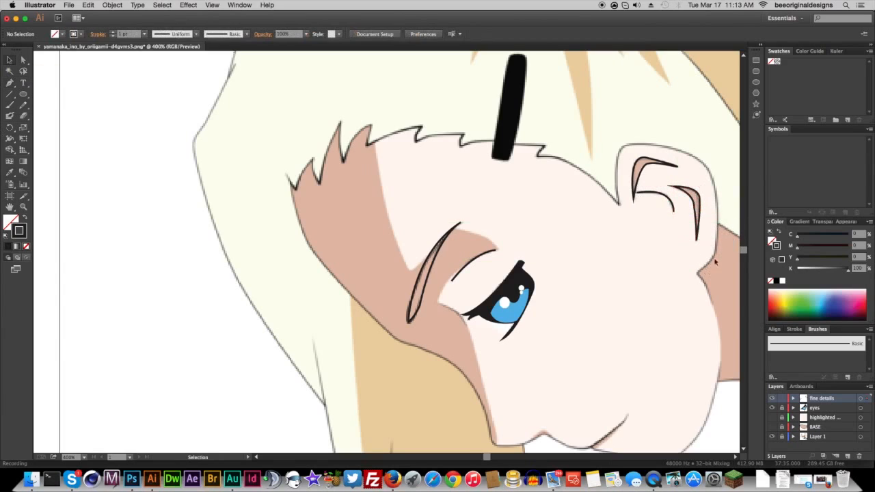
Step: Fill the ear detail shapes with the shaded skin tone sampled from the forehead, keeping a black stroke
key(super+a)
click(772, 241)
click(10, 173)
click(318, 226)
click(20, 234)
click(8, 246)
click(9, 60)
click(658, 246)
Step: Remove the fill from the curved line in the middle of the ear, leaving only its black stroke
click(663, 201)
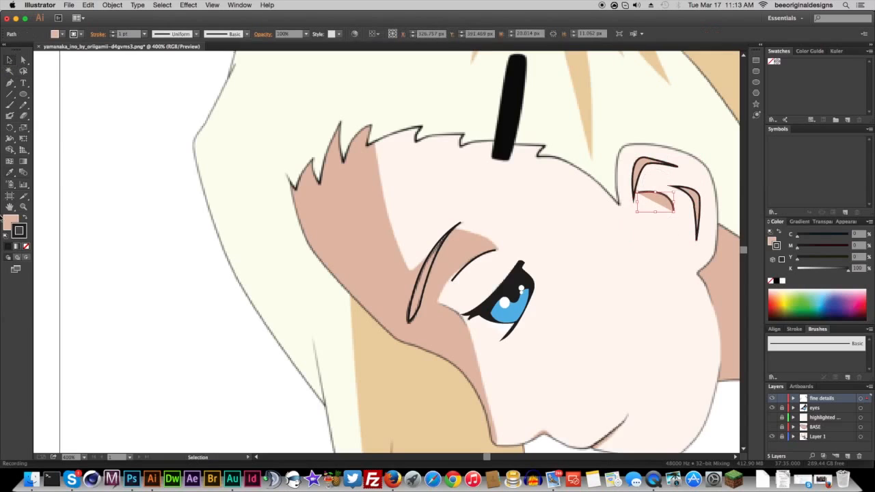
click(10, 222)
click(26, 246)
click(24, 236)
click(565, 255)
Step: Draw the mouth line from the lip edge up to the corner of the mouth with the Pen tool
scroll(585, 357, down, 3)
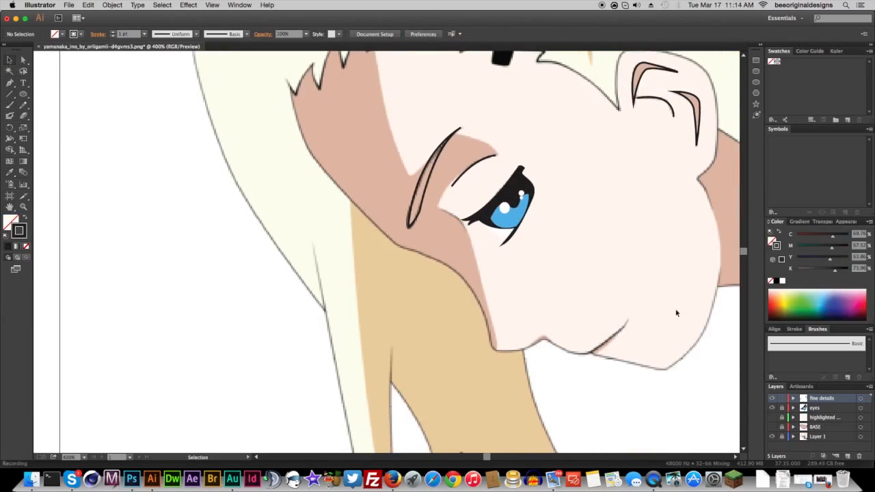
click(10, 83)
click(592, 354)
click(628, 322)
Step: Fit the artboard in view, show the highlight and BASE layers, and hide Layer 1 to isolate the traced face
click(772, 436)
key(super+0)
click(772, 436)
click(771, 436)
click(771, 436)
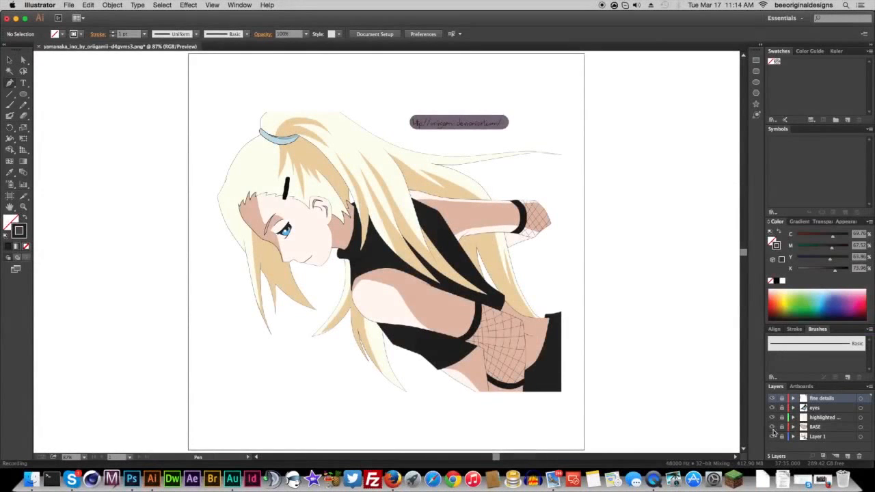
click(772, 436)
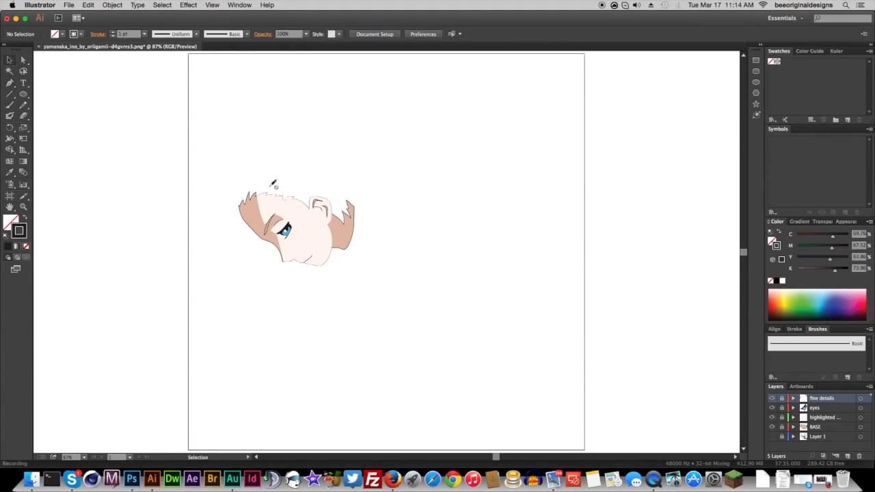
Step: Unlock the fine details, eyes, highlight and BASE layers and select all of the face artwork
drag(782, 398, 782, 427)
click(10, 62)
key(super+a)
click(231, 165)
drag(210, 161, 503, 371)
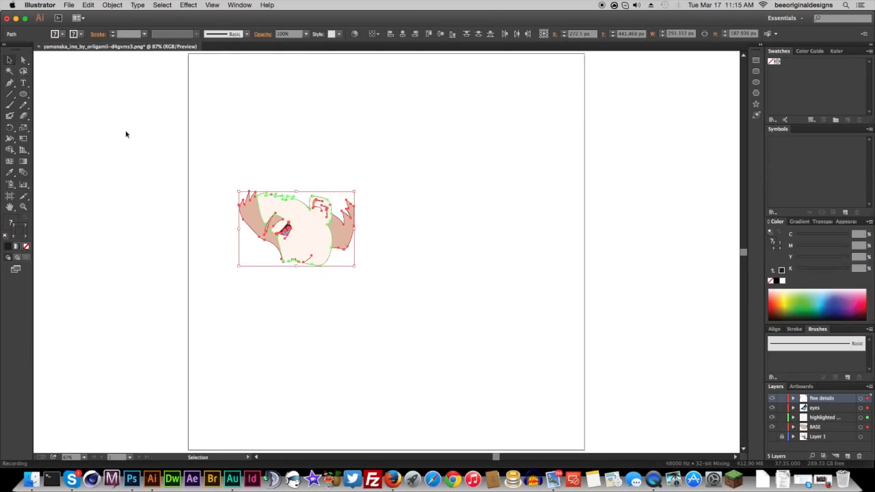
Step: Place the face artwork into the blank Photoshop document as a vector smart object, enlarged to about 278% and aligned to the page's upper area
drag(318, 241, 365, 278)
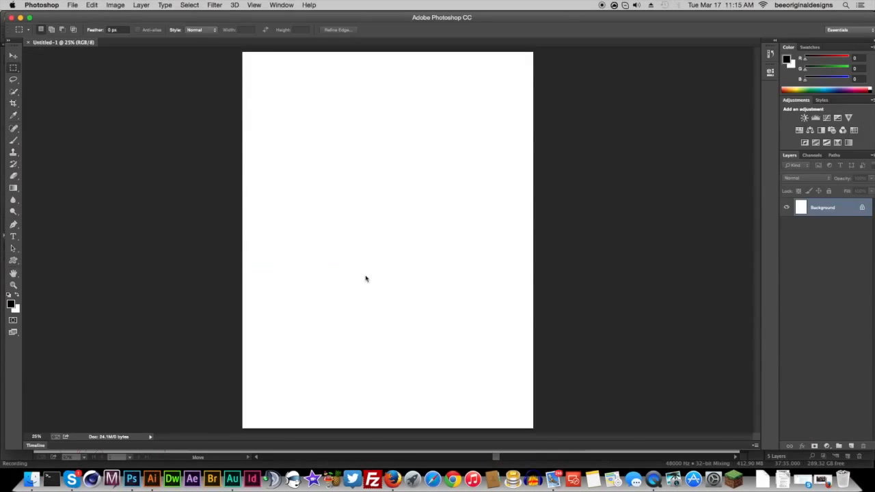
drag(299, 120, 336, 389)
drag(381, 337, 603, 145)
drag(516, 332, 506, 148)
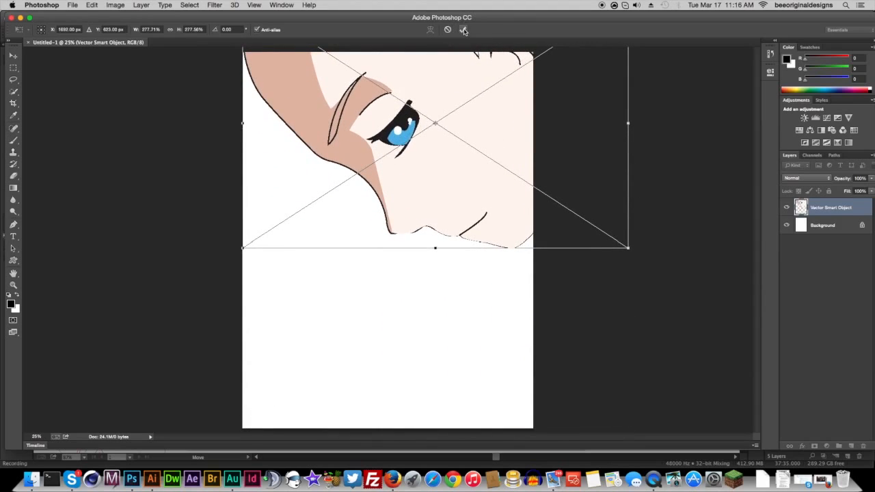
click(463, 30)
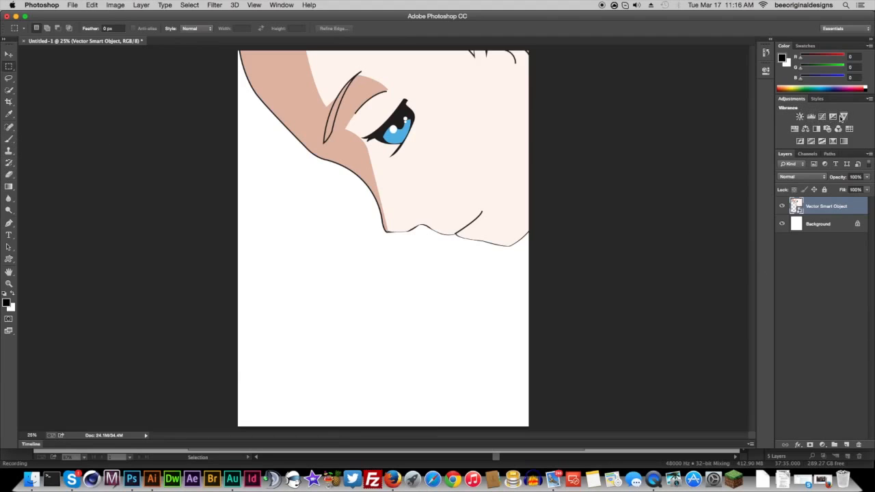
Step: Add a Hue/Saturation adjustment layer above the smart object, try one slider change and undo it
click(794, 129)
drag(687, 124, 733, 125)
key(super+z)
Step: Add a Brightness/Contrast adjustment layer and set the brightness to -61
click(799, 117)
drag(708, 115, 670, 119)
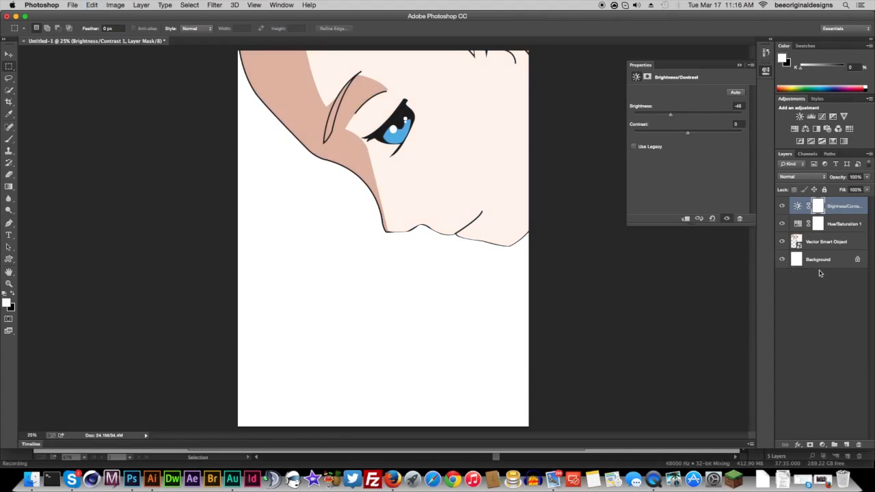
drag(669, 117, 665, 115)
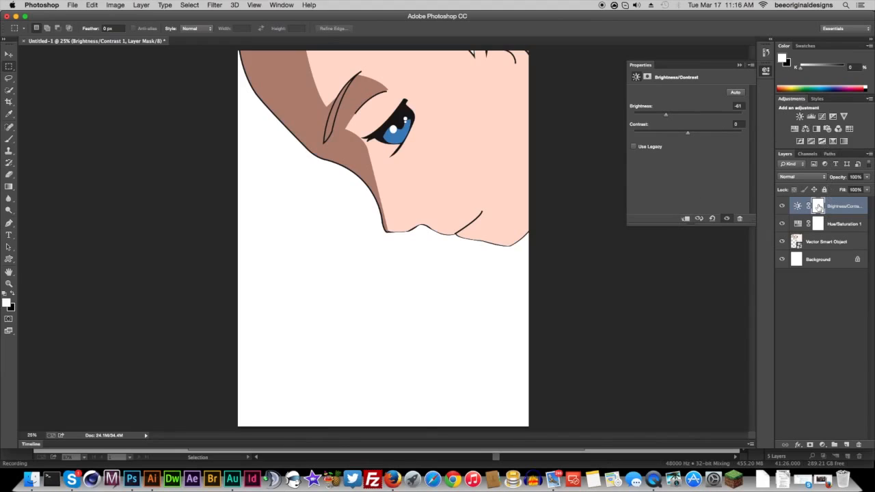
Step: Quick-select the shaded skin area, clear it from the Brightness/Contrast layer mask, and deselect
click(11, 95)
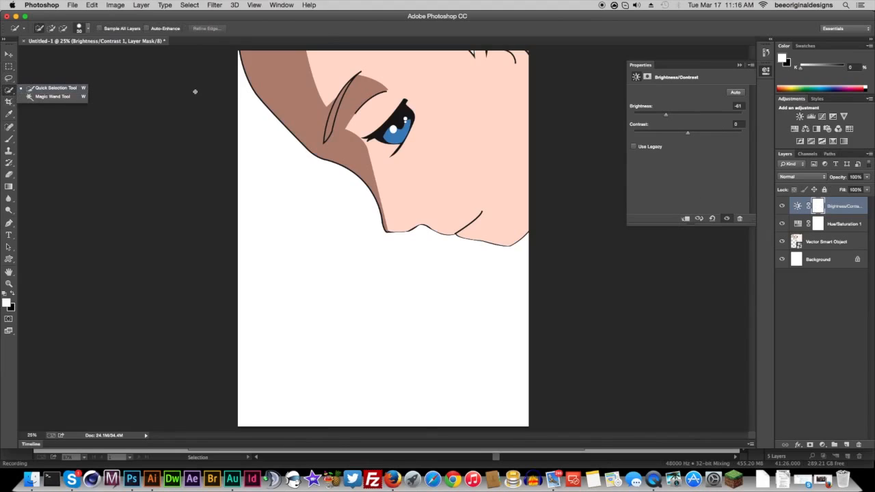
click(278, 84)
drag(281, 91, 315, 116)
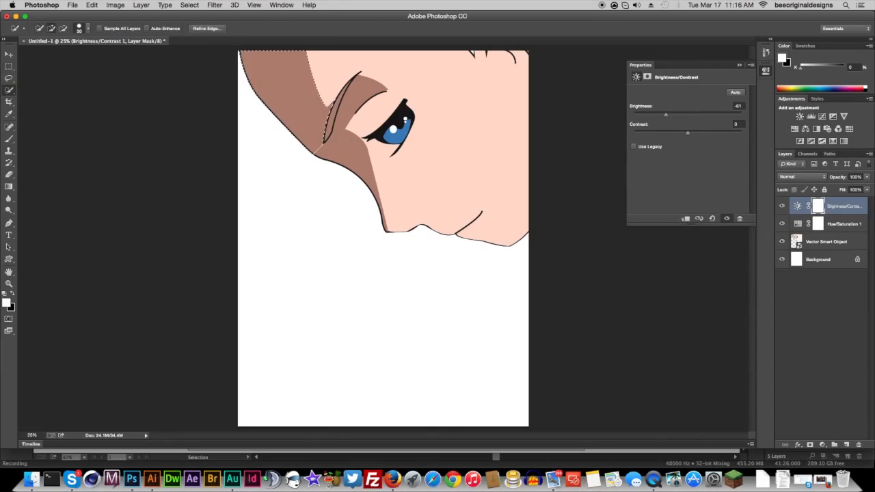
click(323, 149)
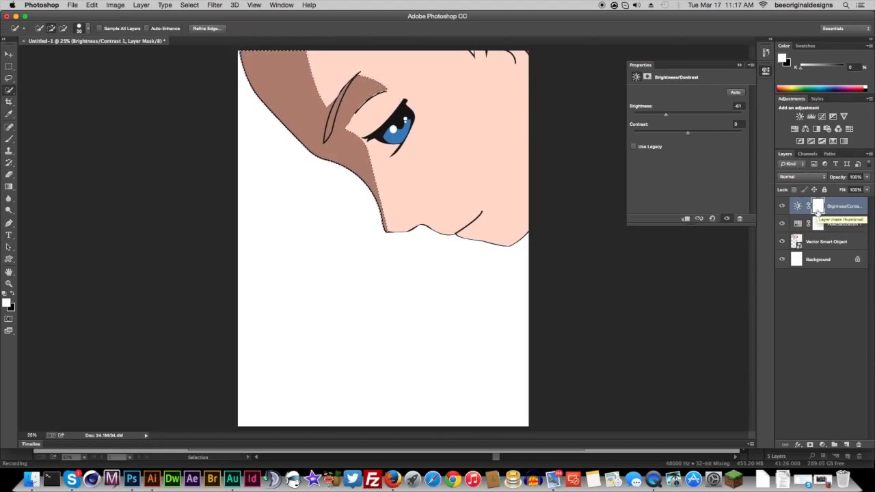
key(BackSpace)
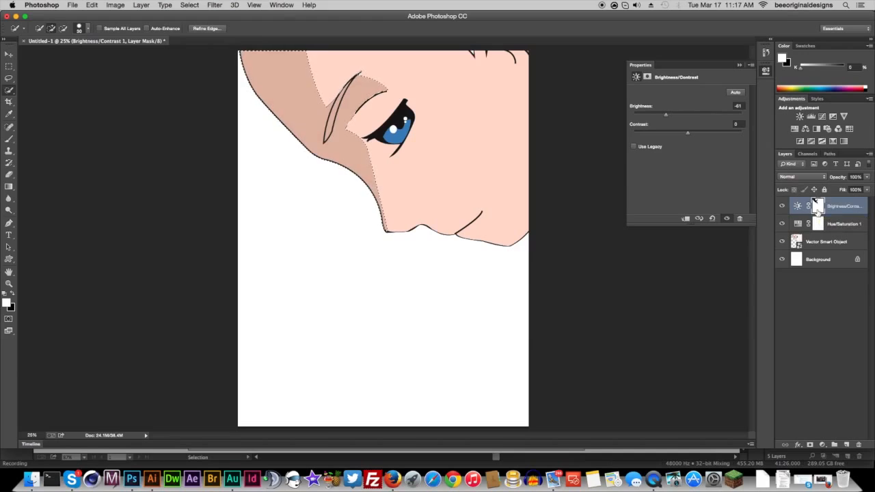
key(super+d)
Step: Toggle the Background layer's visibility, invert the layer to black, and invert it back to white
click(783, 261)
click(783, 262)
click(810, 261)
key(super+i)
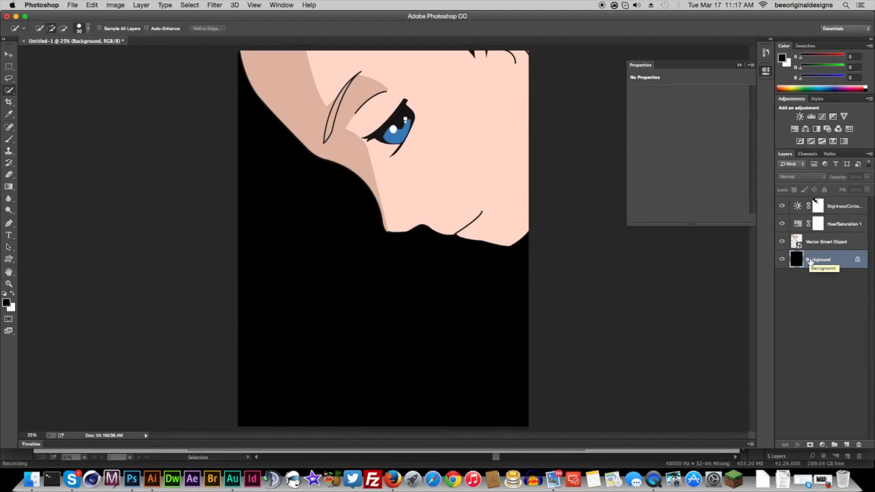
key(super+i)
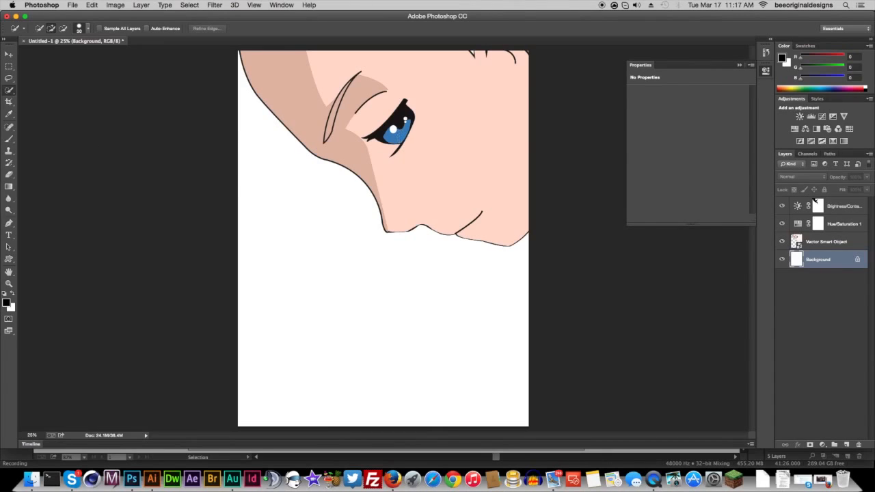
Step: Quick-select the blue iris, clear it from the Brightness/Contrast layer mask, and deselect
click(820, 208)
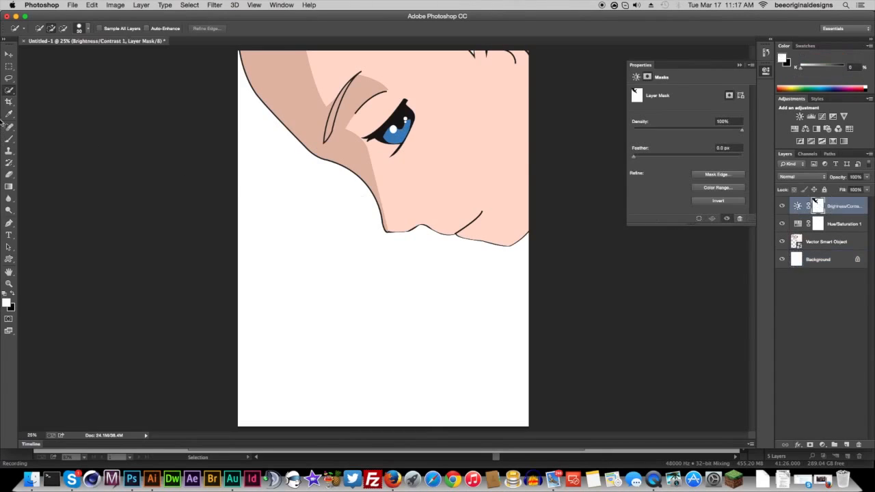
right_click(9, 89)
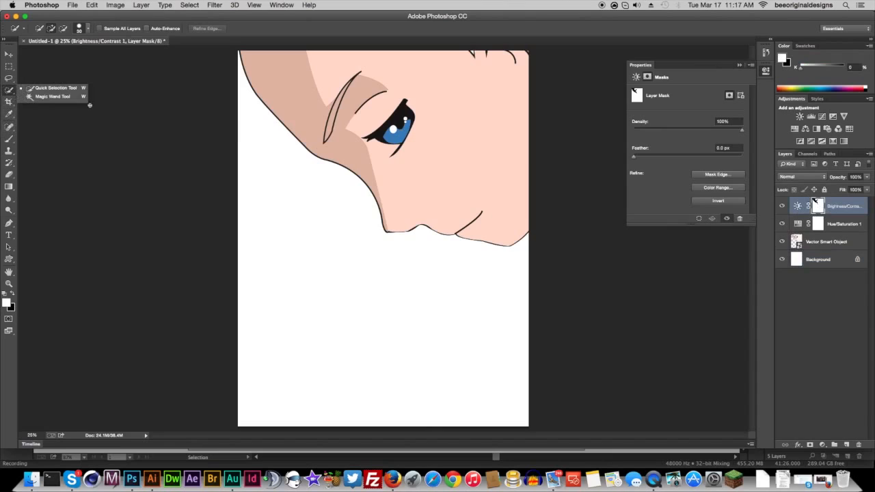
click(398, 137)
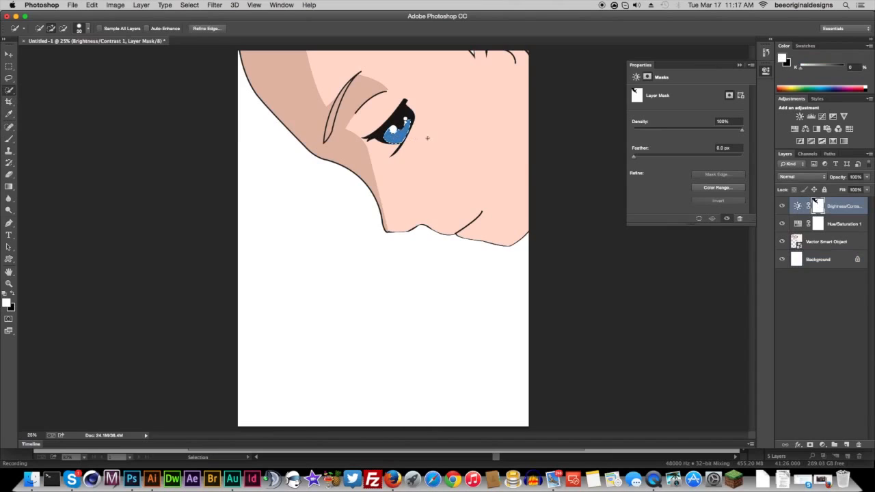
key(Delete)
key(super+d)
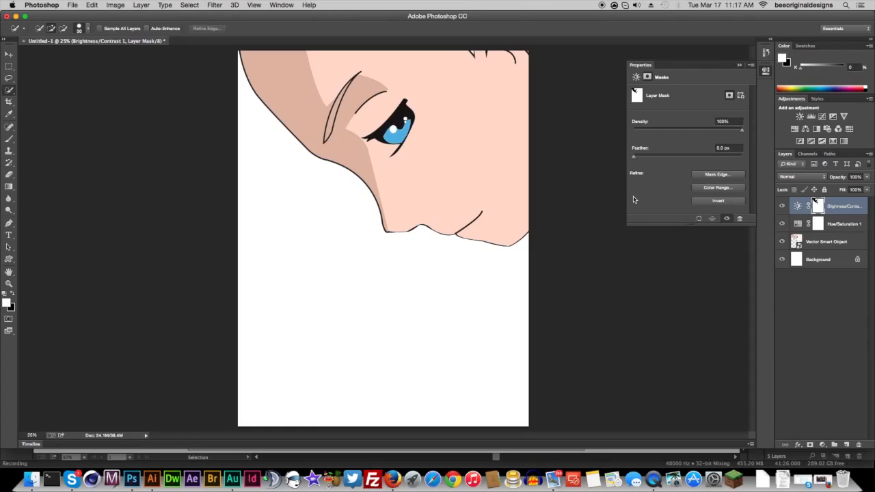